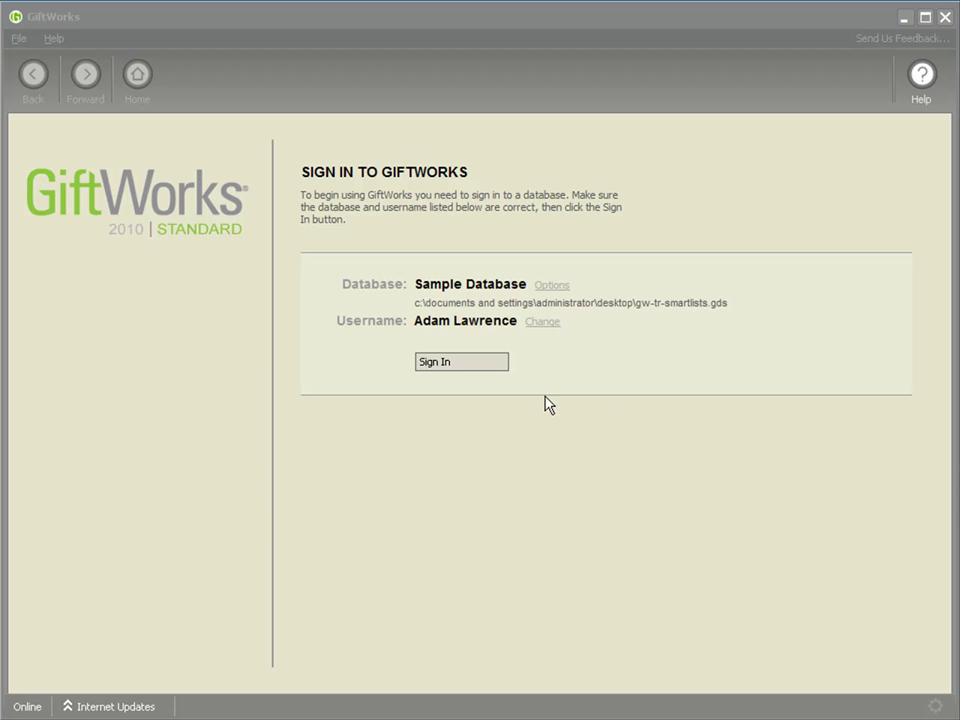
# Sign in to the GiftWorks Sample Database.
pyautogui.click(454, 365)
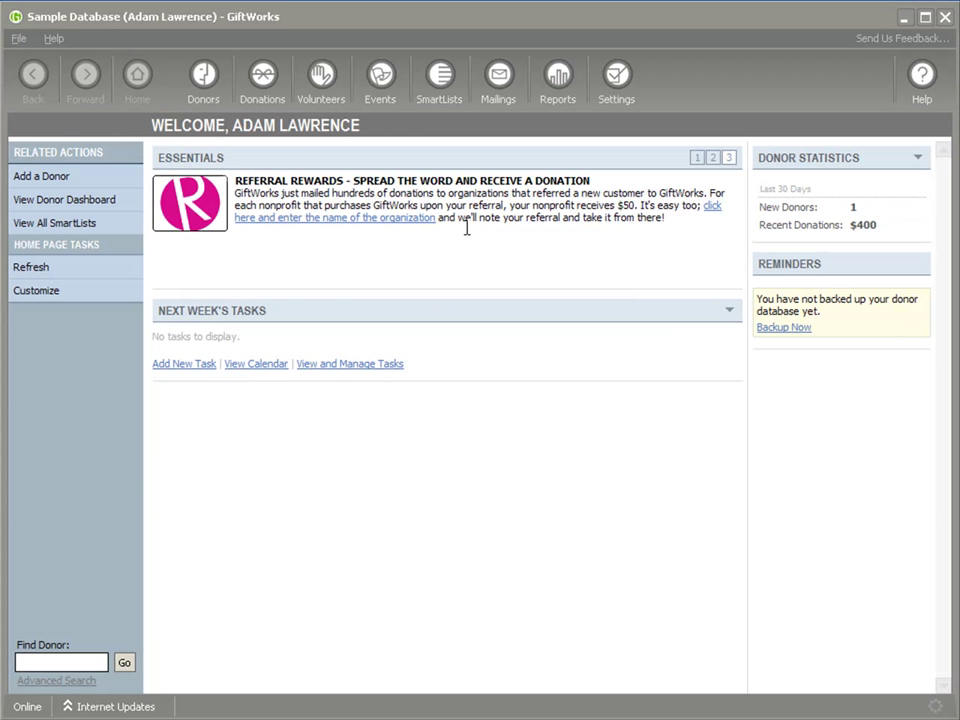
# Open the Donors Who Gave Last Year SmartList of 8 donors and show its Send Mail choices.
pyautogui.click(441, 100)
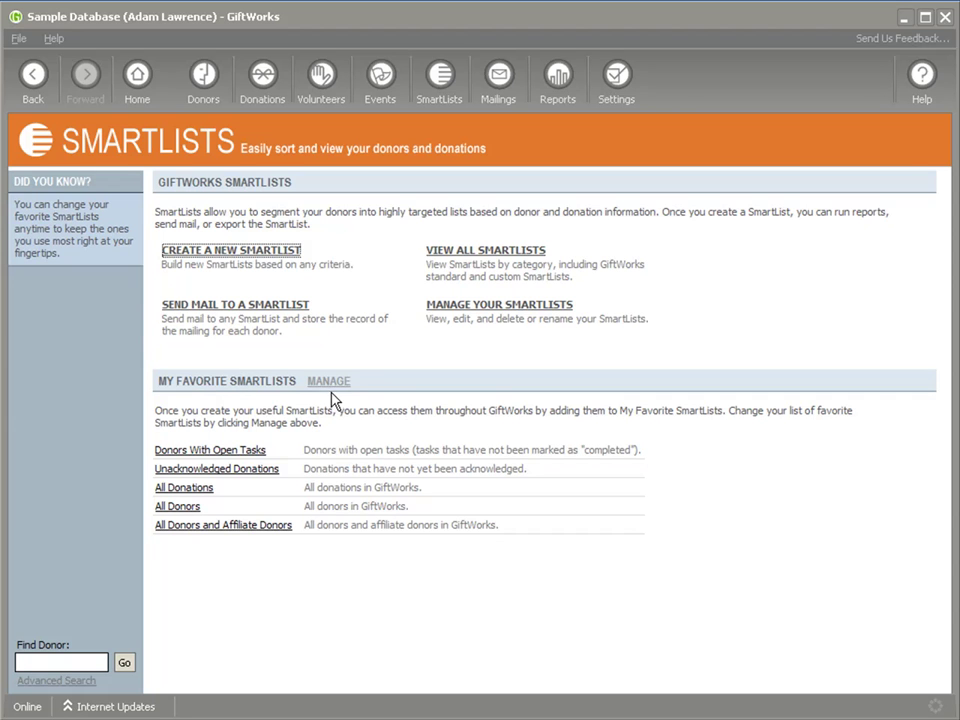
pyautogui.click(452, 252)
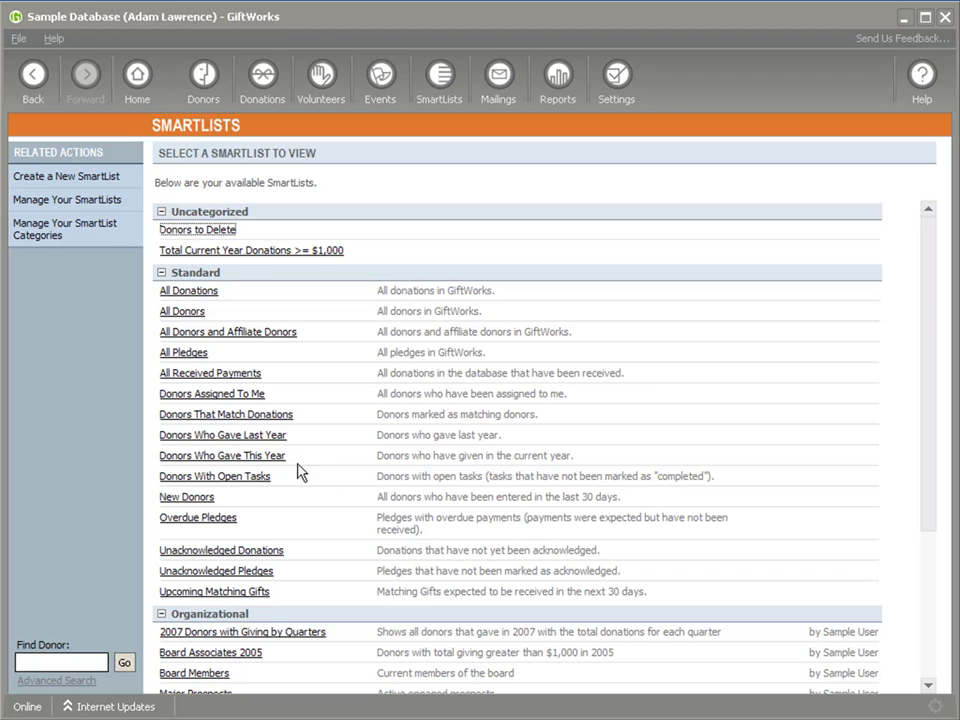
pyautogui.click(257, 438)
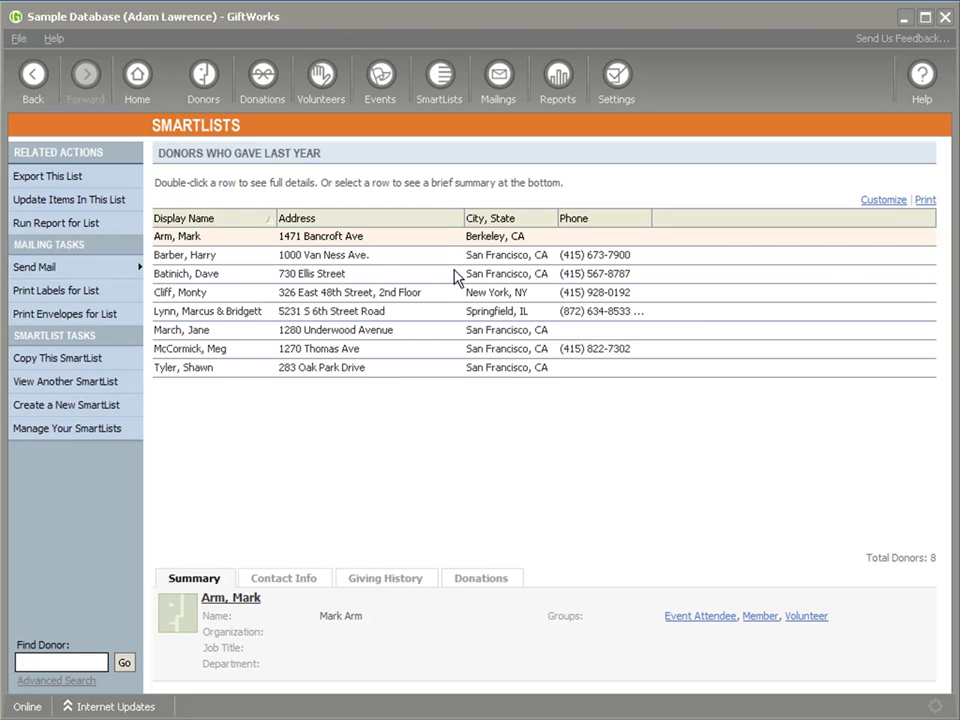
pyautogui.click(112, 277)
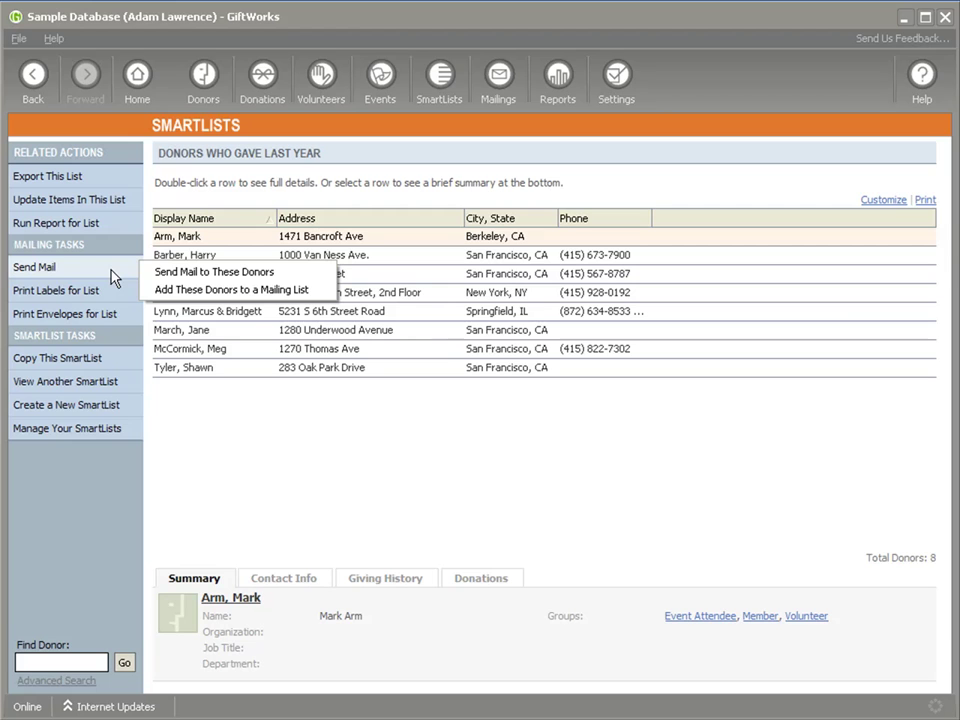
pyautogui.click(177, 275)
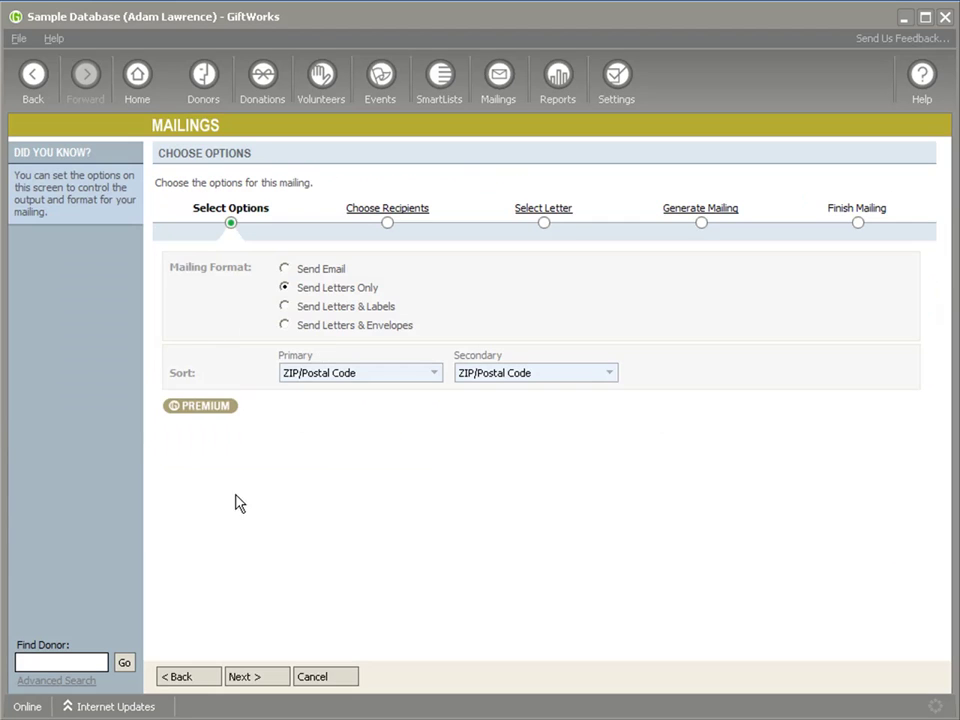
pyautogui.click(253, 678)
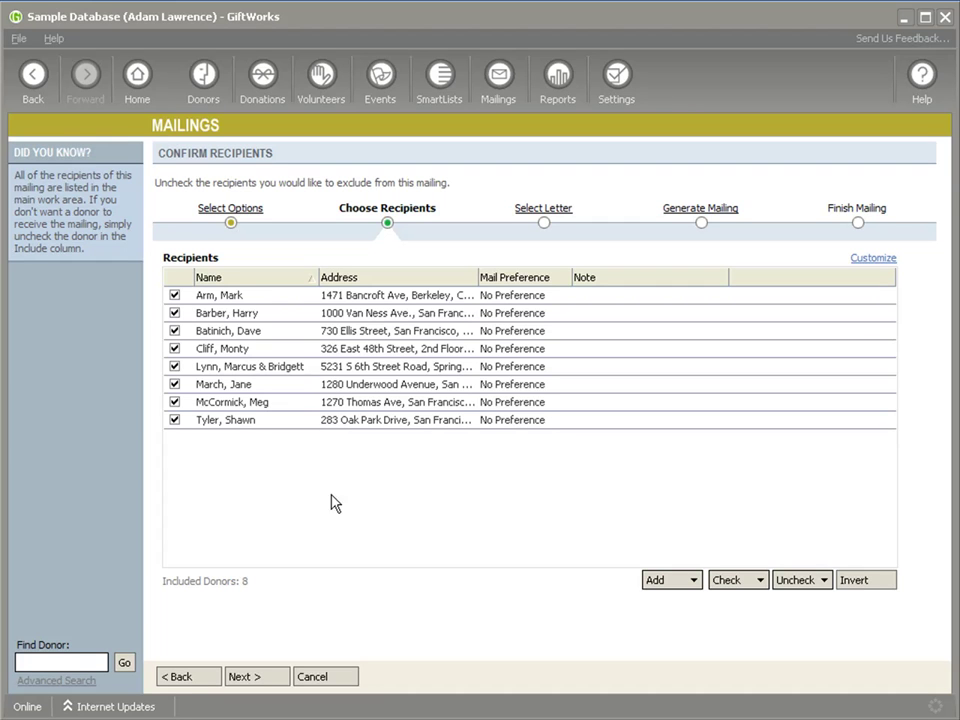
pyautogui.click(321, 677)
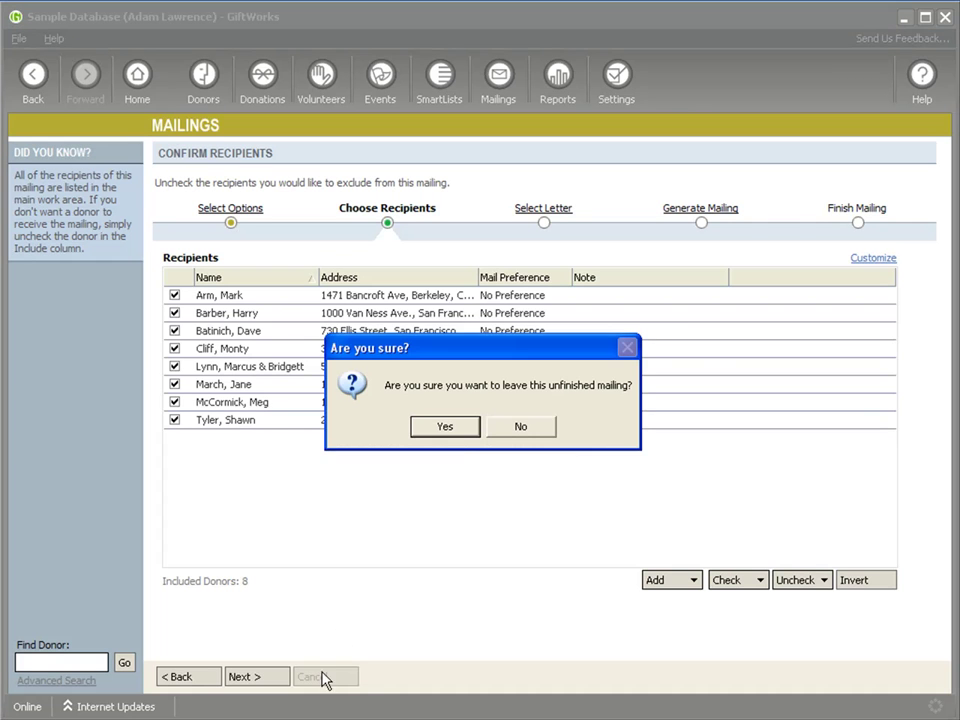
pyautogui.click(444, 425)
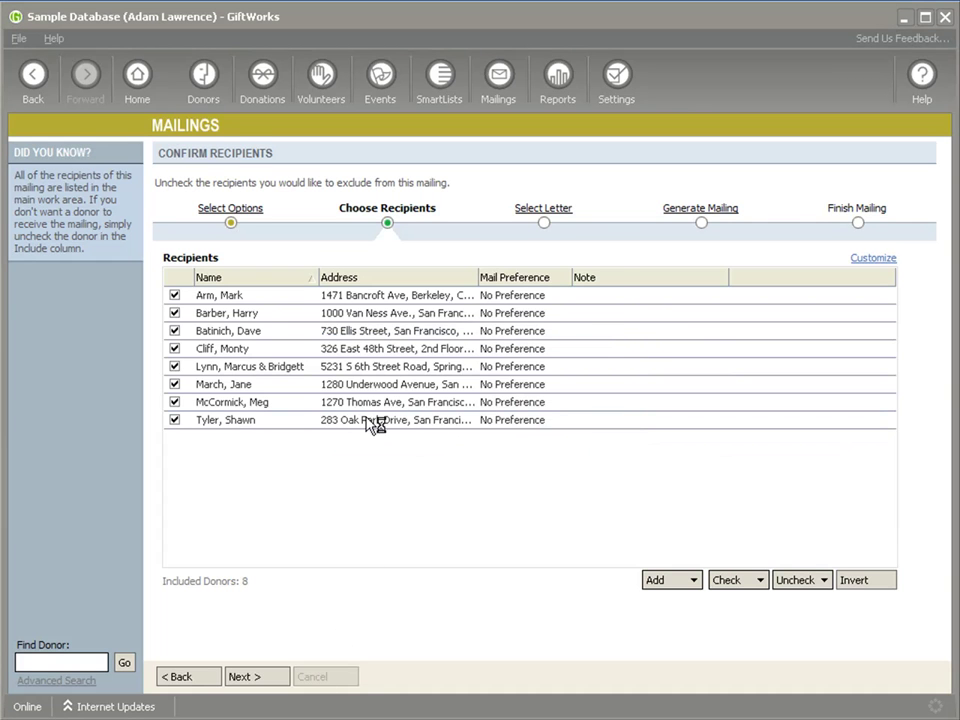
pyautogui.click(444, 100)
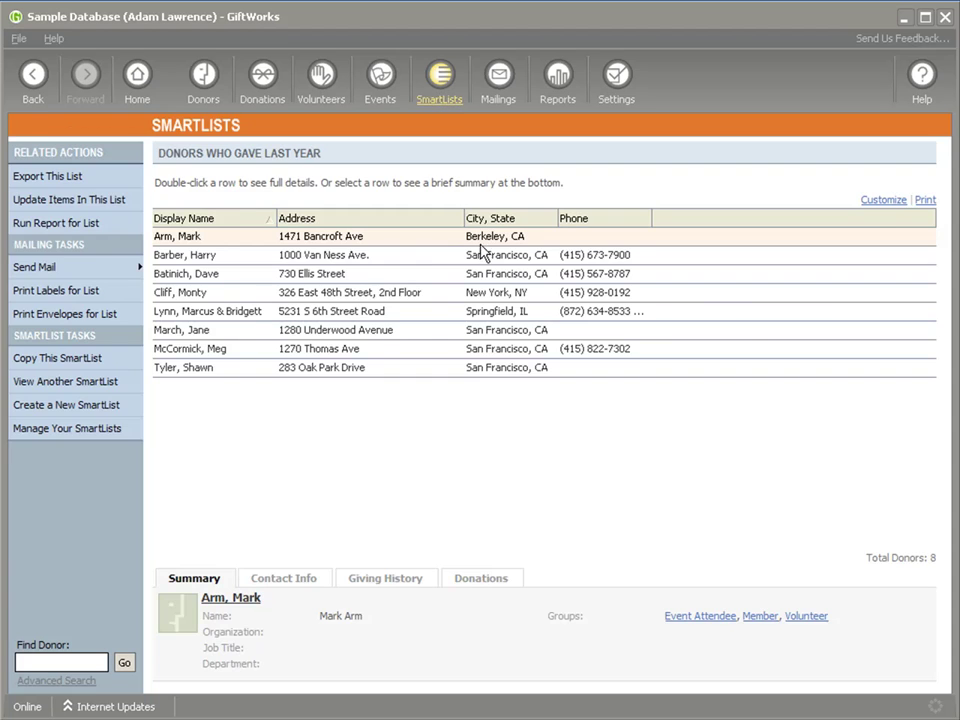
# Open the Unacknowledged Donations SmartList of 96 donations and show its Send Mail choices.
pyautogui.click(446, 256)
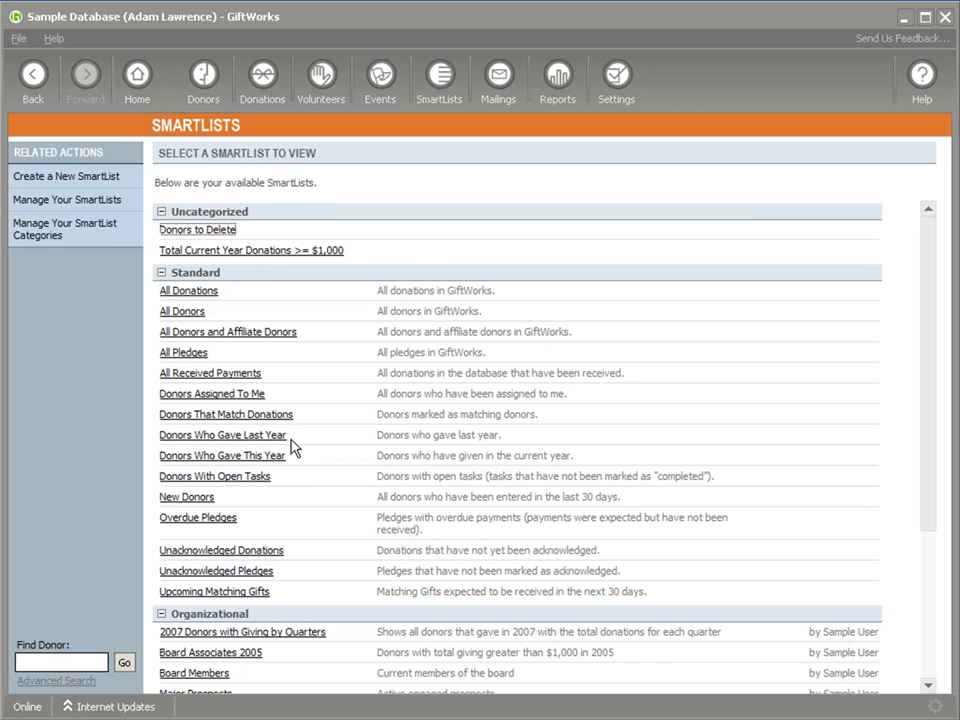
pyautogui.scroll(-3, 300, 476)
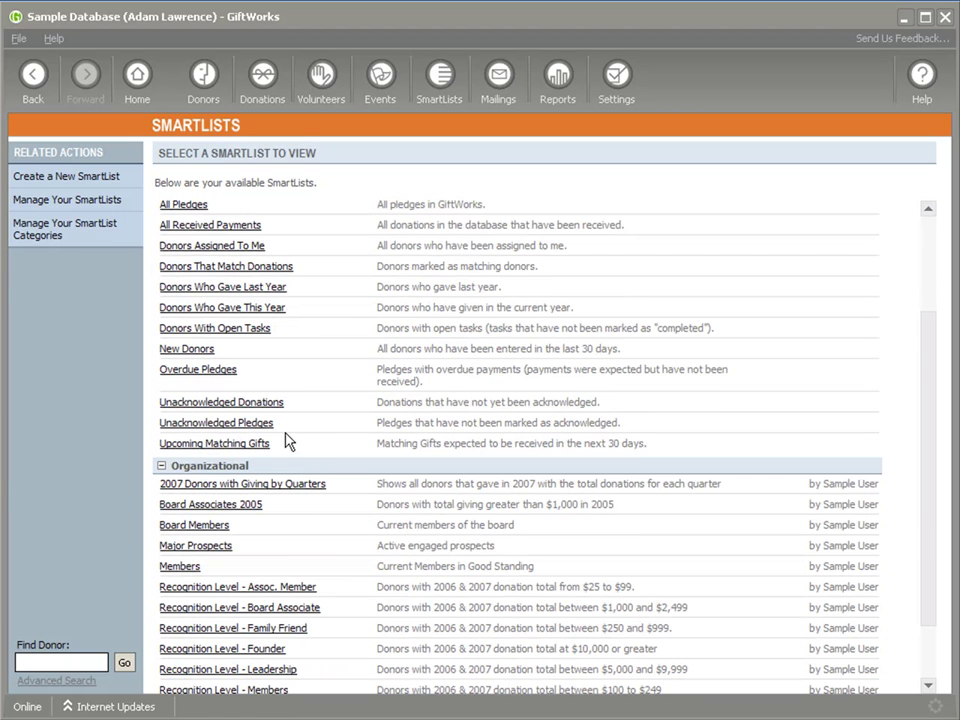
pyautogui.click(226, 405)
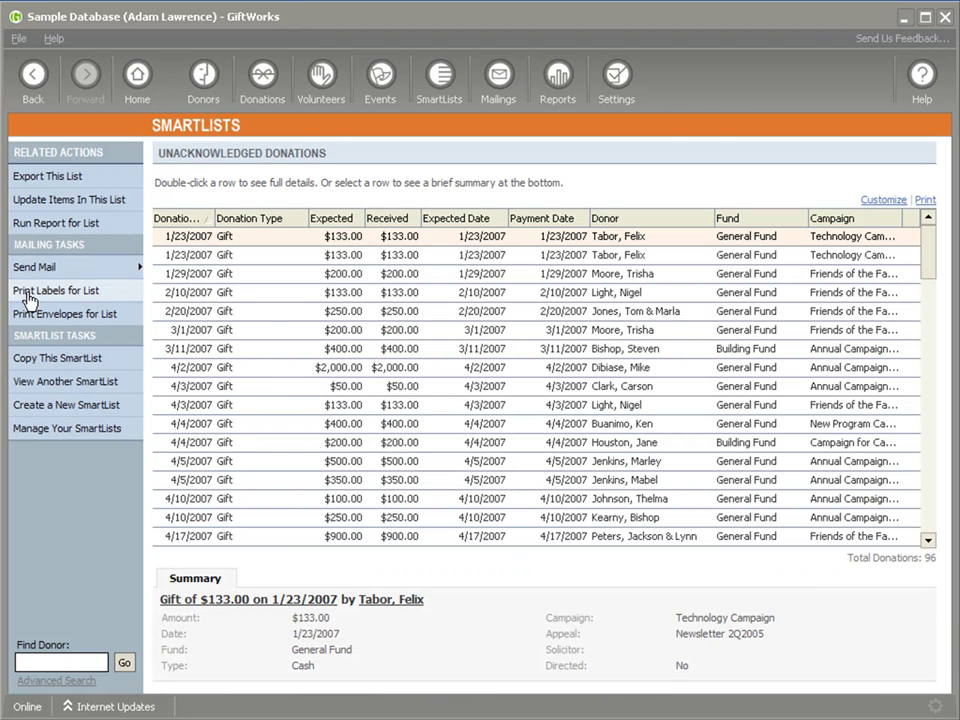
pyautogui.click(126, 270)
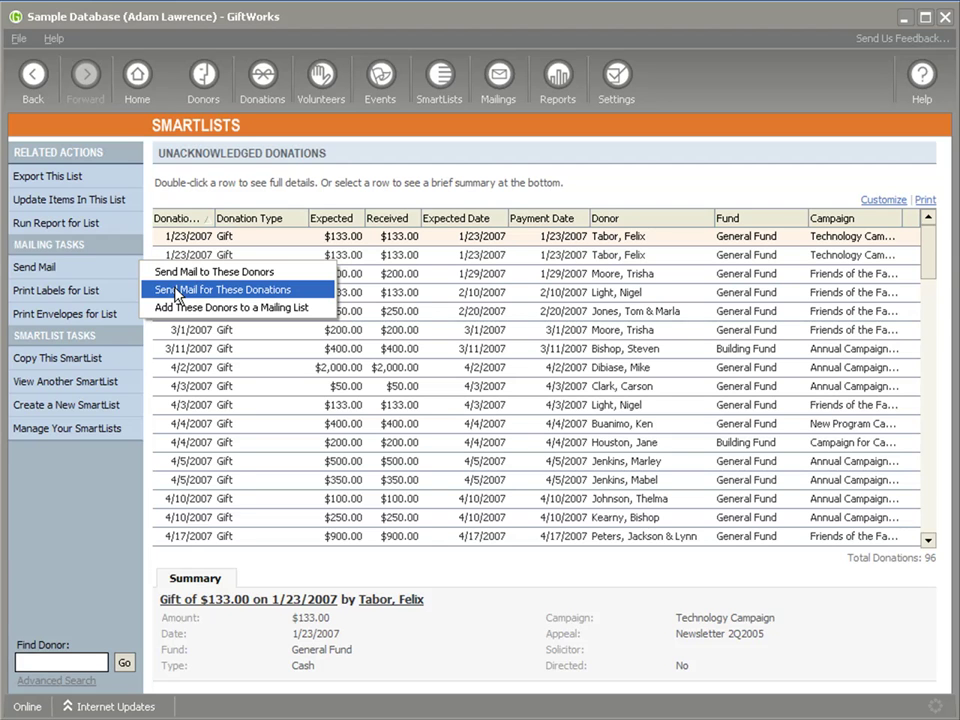
pyautogui.click(188, 272)
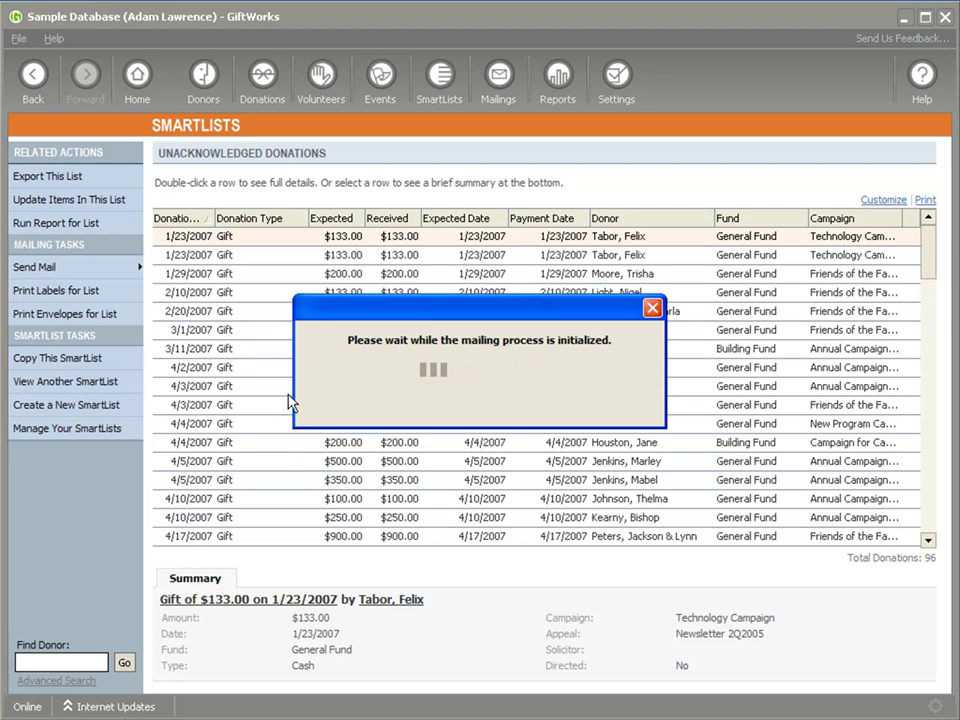
pyautogui.click(272, 680)
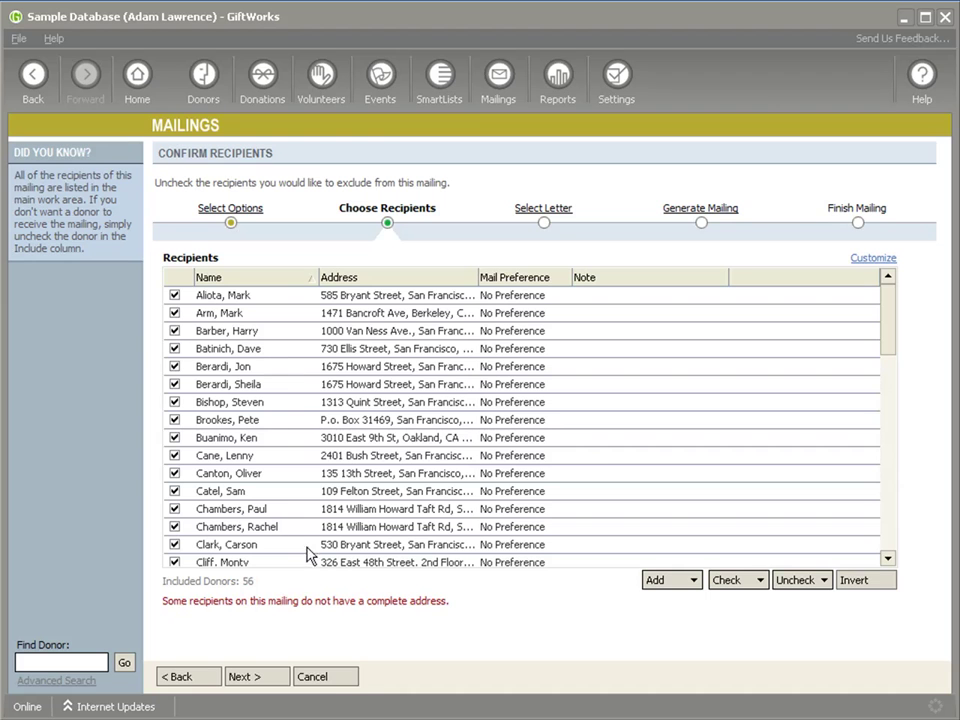
pyautogui.click(327, 678)
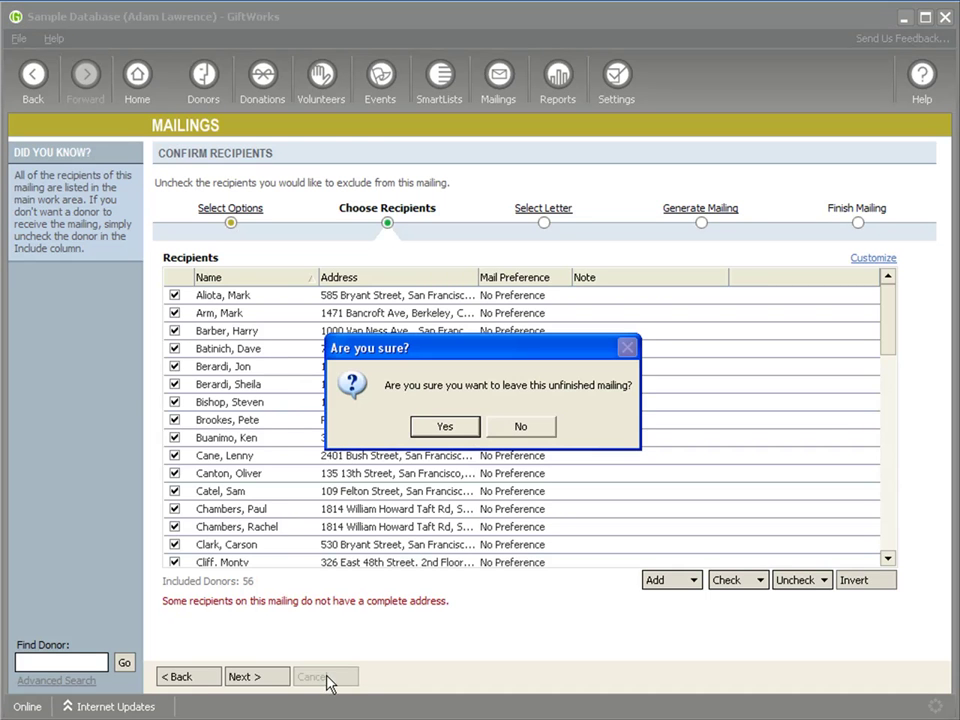
pyautogui.click(441, 425)
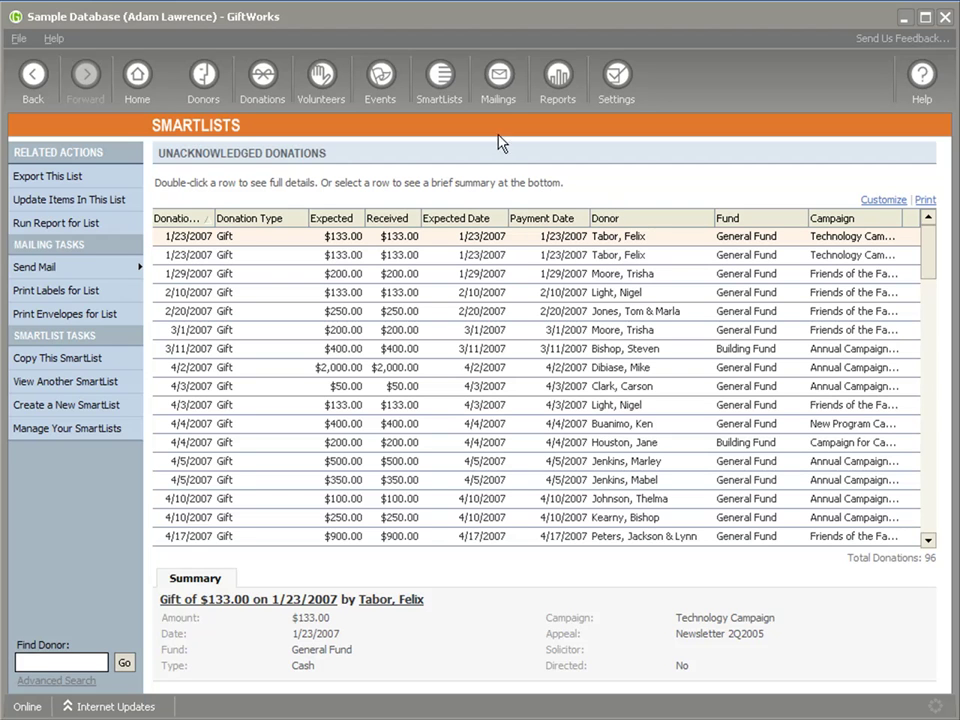
# Start a mailing to the whole Overdue Pledges SmartList from the Mailings area.
pyautogui.click(492, 100)
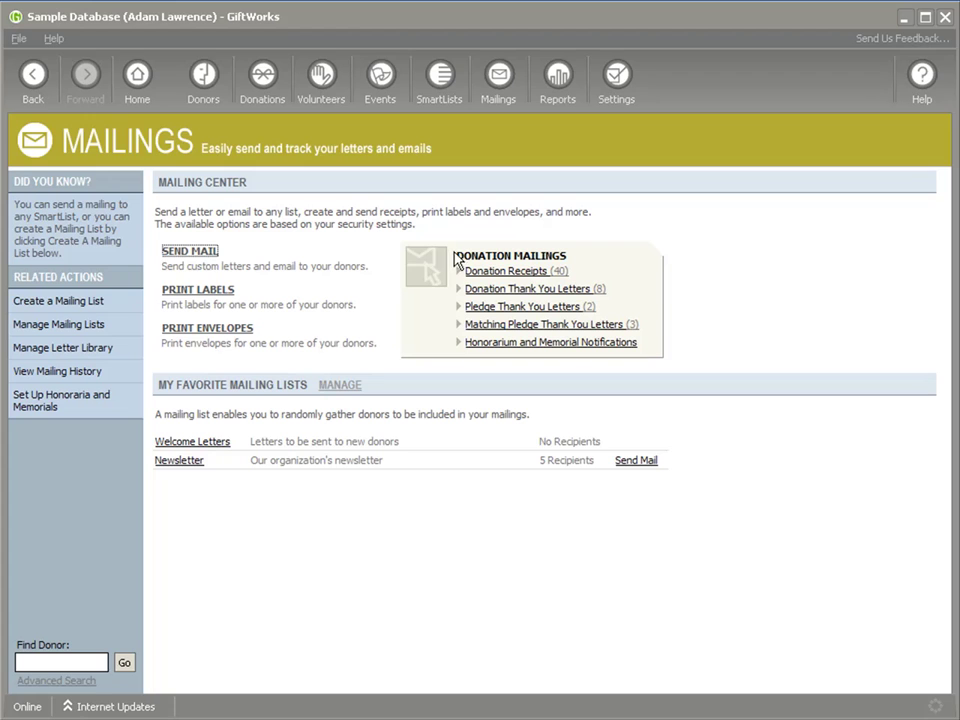
pyautogui.click(193, 259)
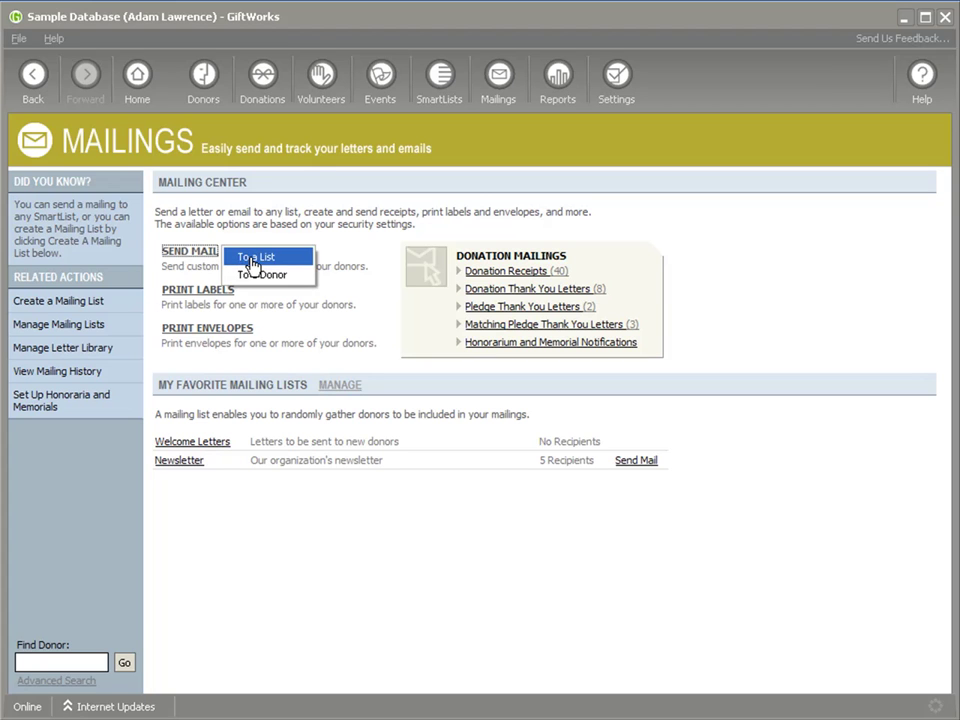
pyautogui.click(252, 262)
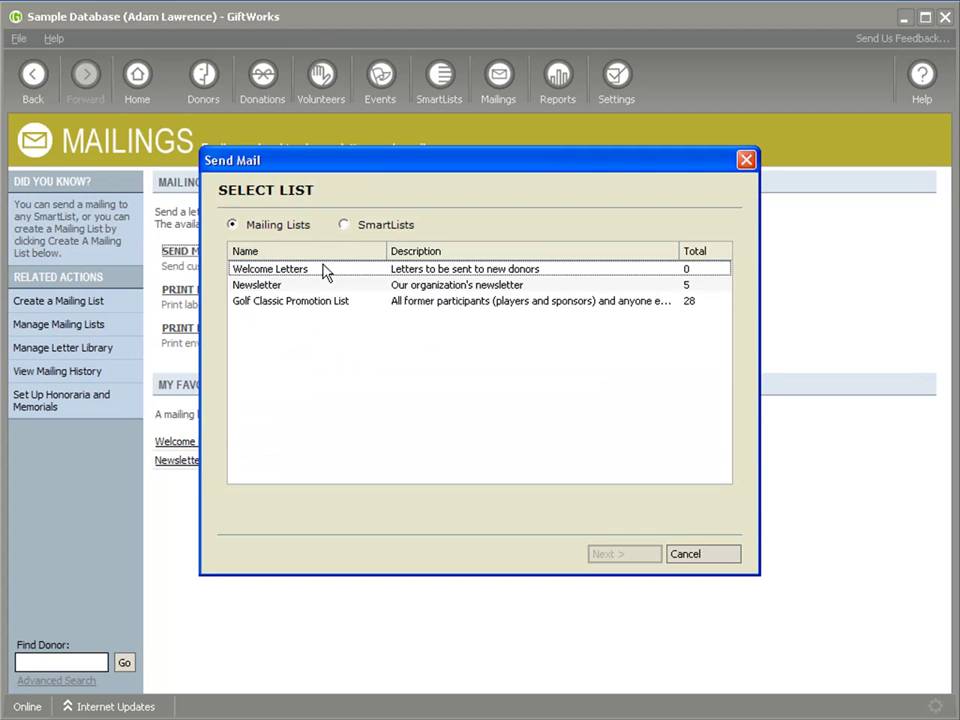
pyautogui.click(345, 227)
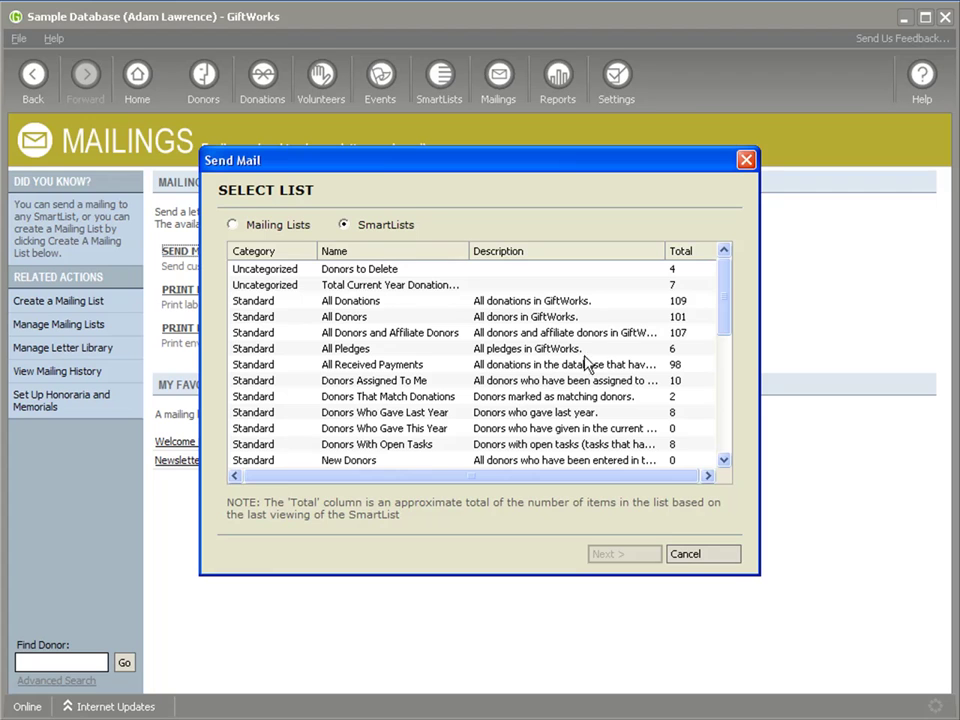
pyautogui.scroll(-1, 728, 289)
pyautogui.scroll(-3, 726, 300)
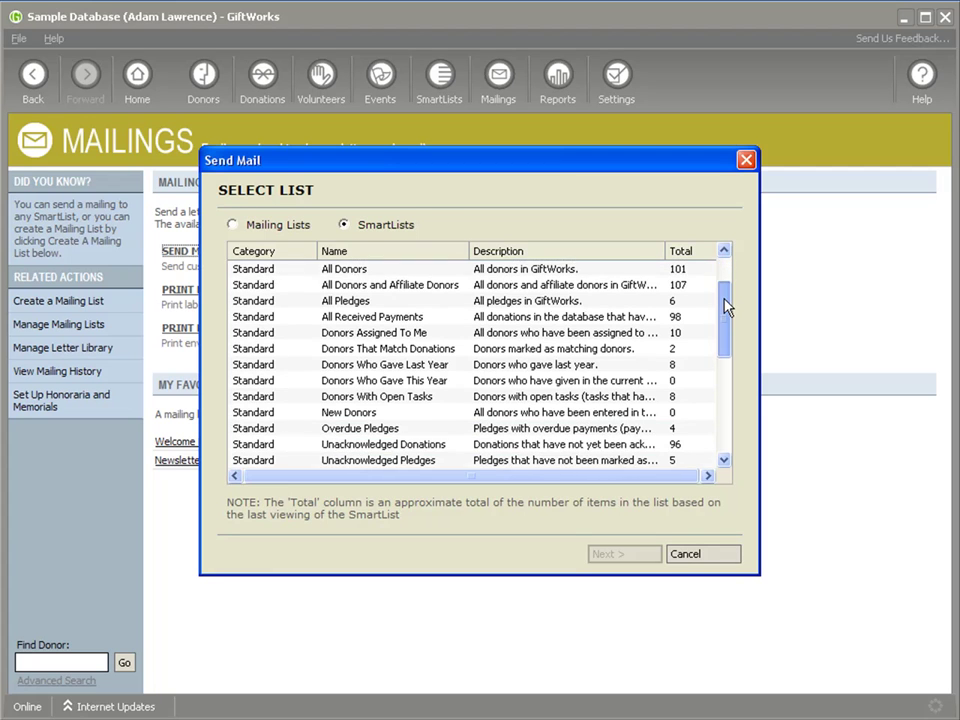
pyautogui.click(310, 413)
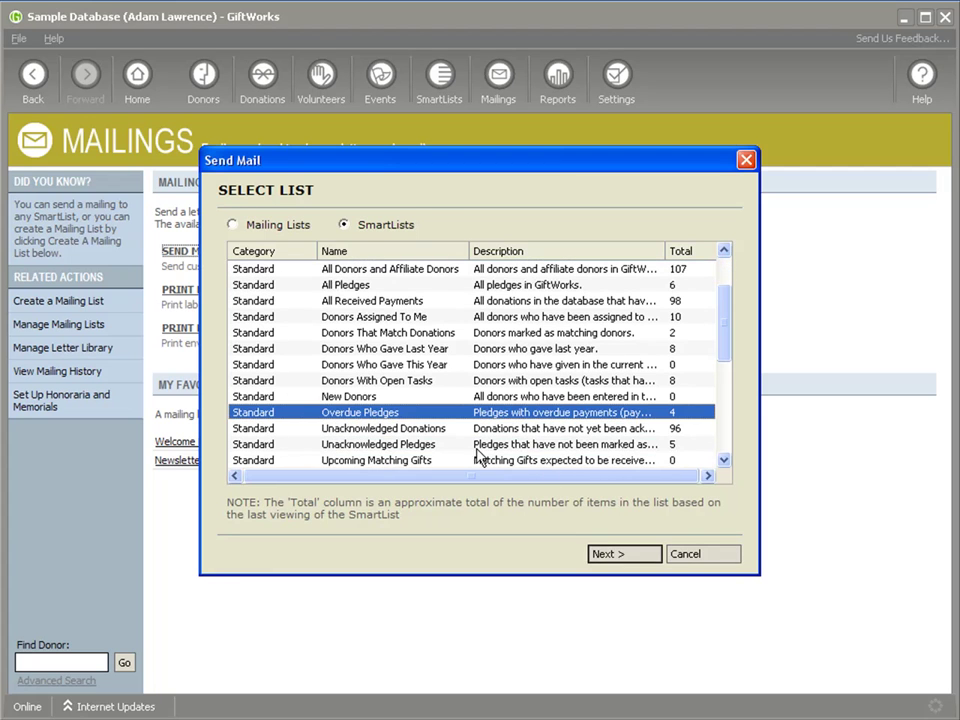
pyautogui.click(612, 551)
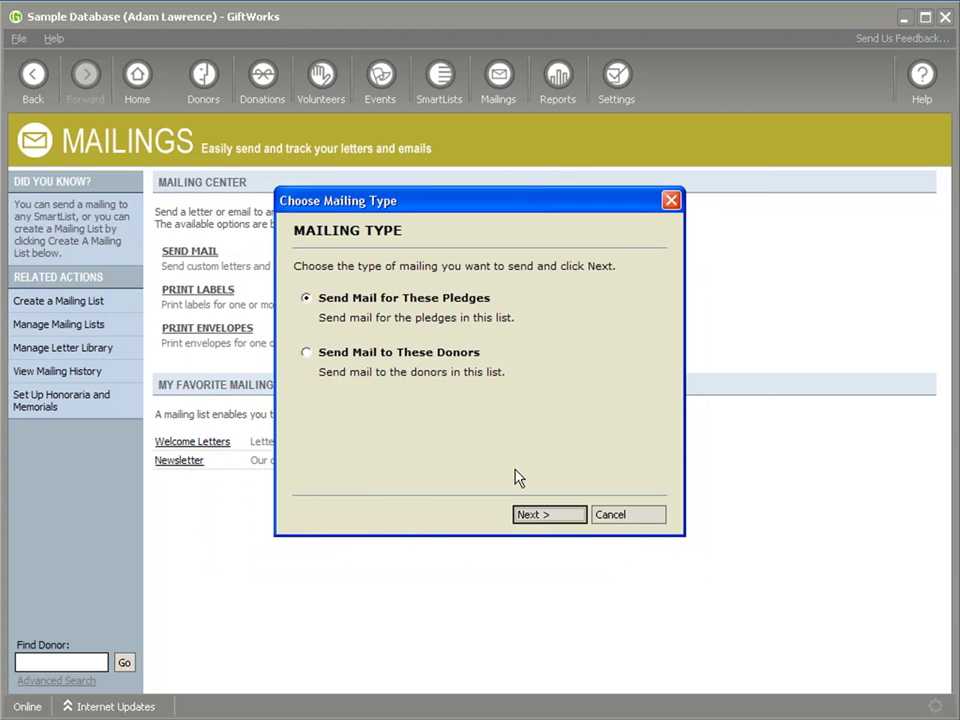
# Advance to the 4 included pledges, then cancel and abandon the unfinished mailing.
pyautogui.click(538, 523)
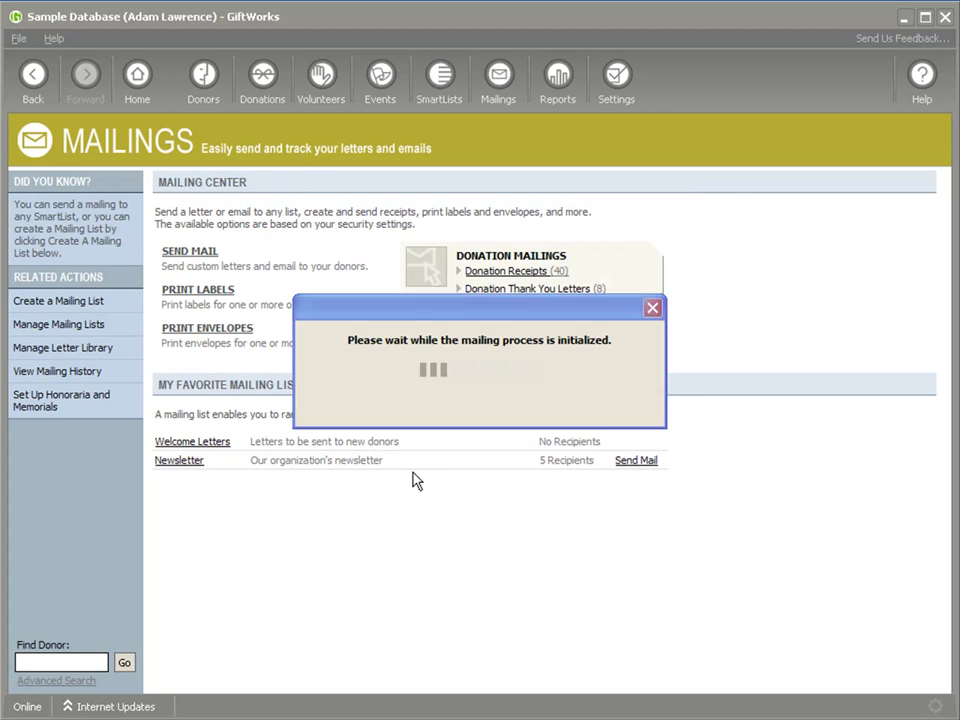
pyautogui.click(258, 678)
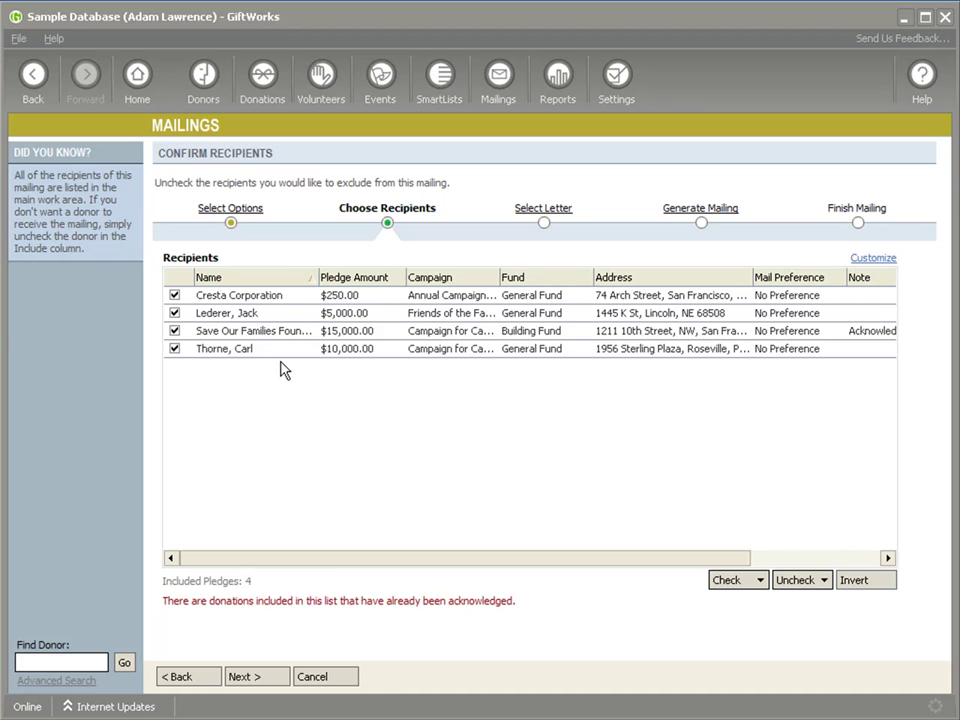
pyautogui.click(327, 679)
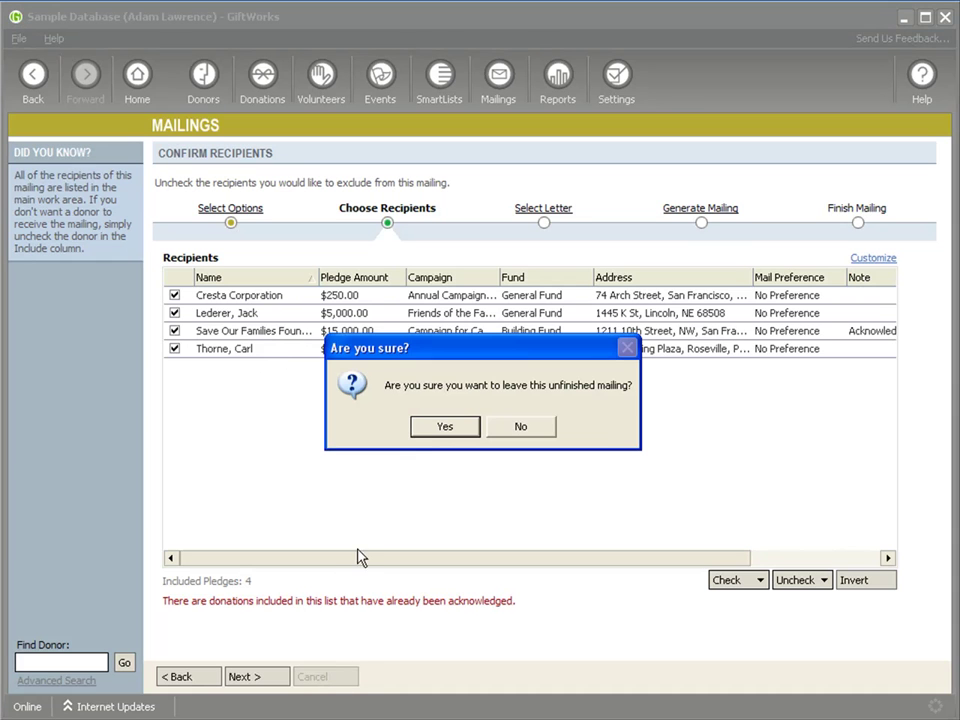
pyautogui.click(436, 428)
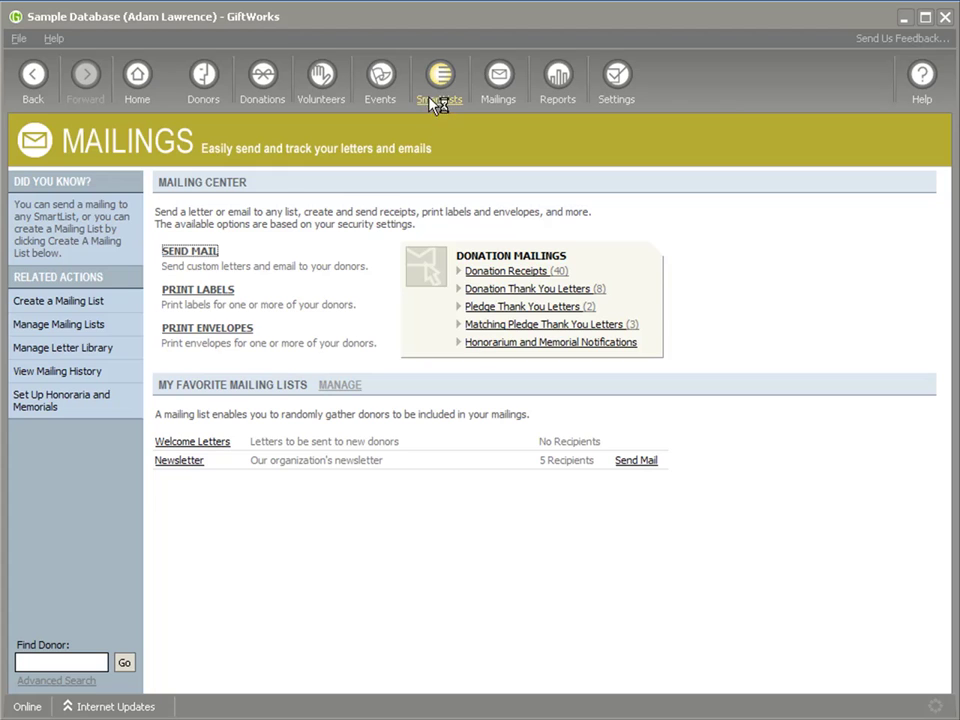
# Open the Board Members SmartList from the full catalog of SmartLists.
pyautogui.click(439, 100)
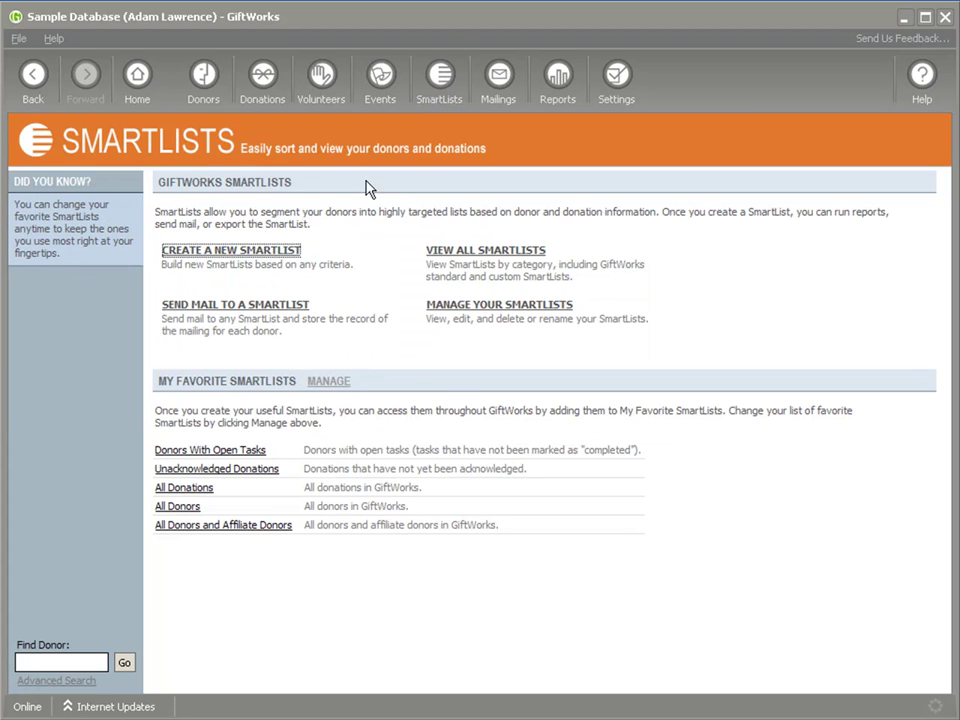
pyautogui.click(208, 313)
pyautogui.click(690, 554)
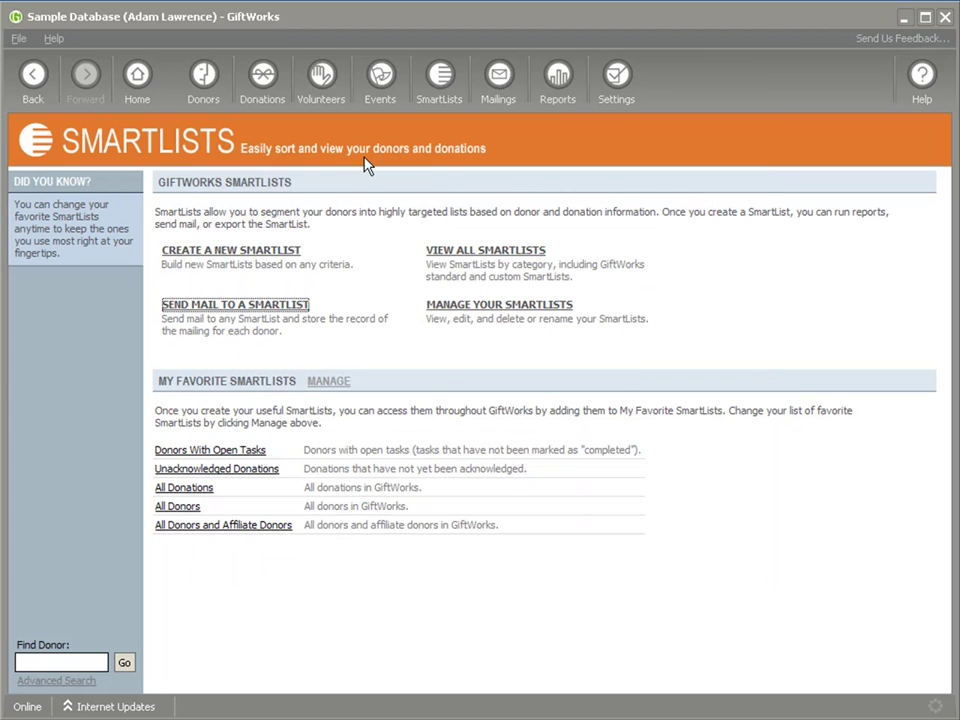
pyautogui.click(436, 102)
pyautogui.click(446, 251)
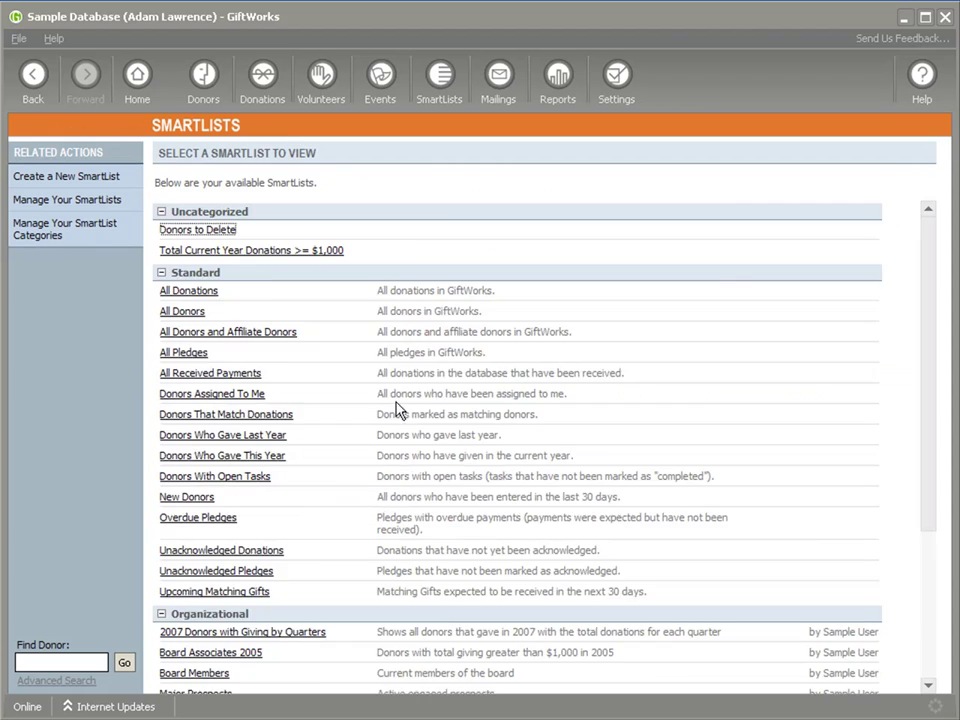
pyautogui.scroll(-4, 326, 508)
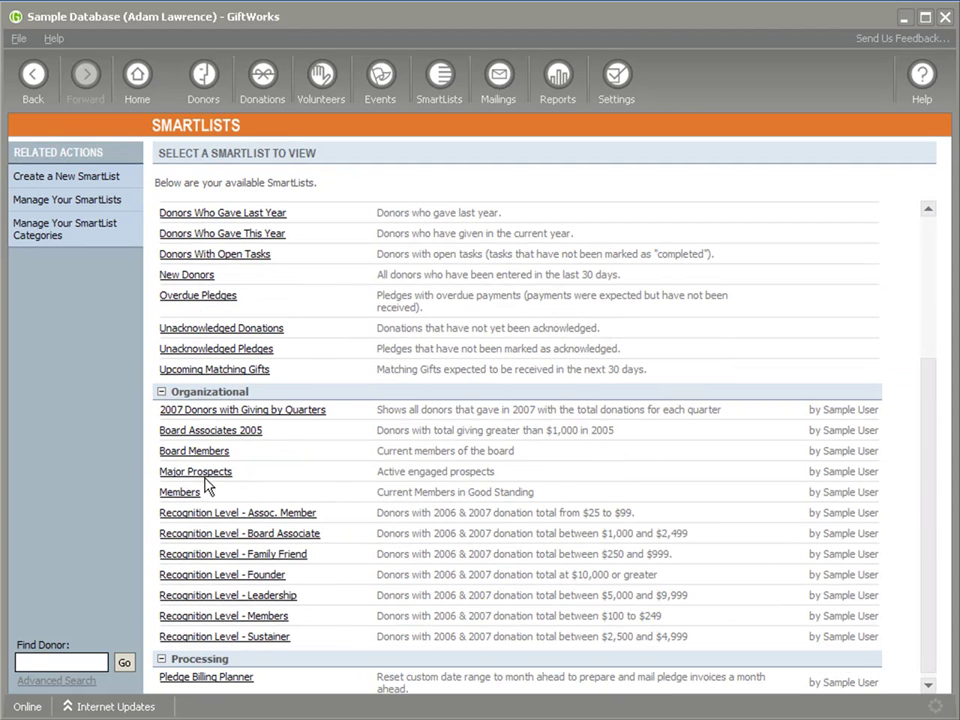
pyautogui.click(198, 452)
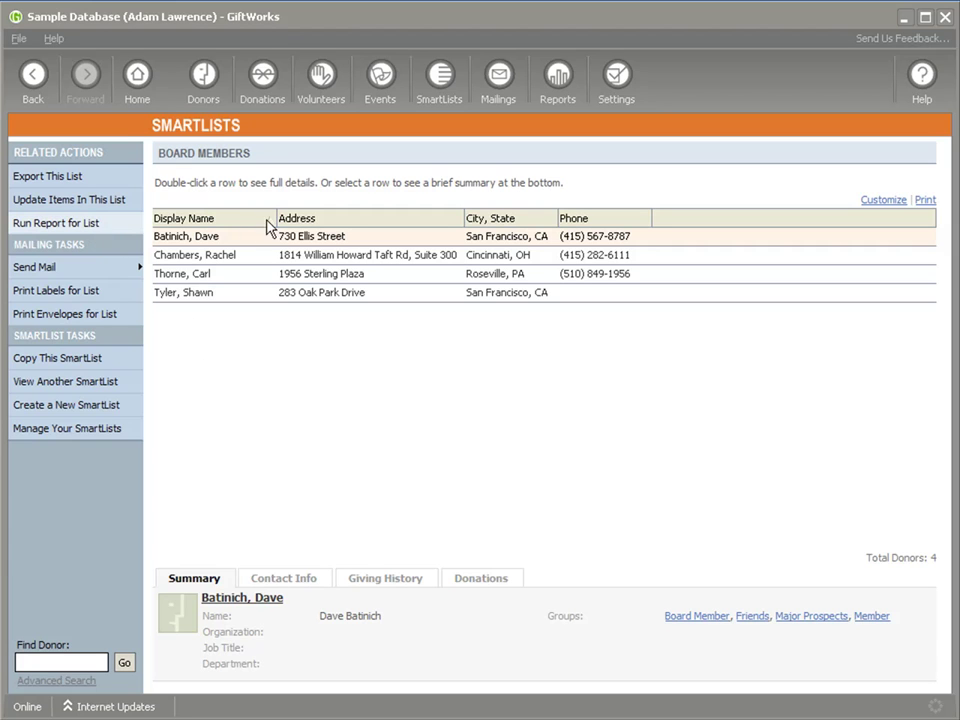
# Generate a Donor Summary report for the Board Members SmartList donors.
pyautogui.click(92, 226)
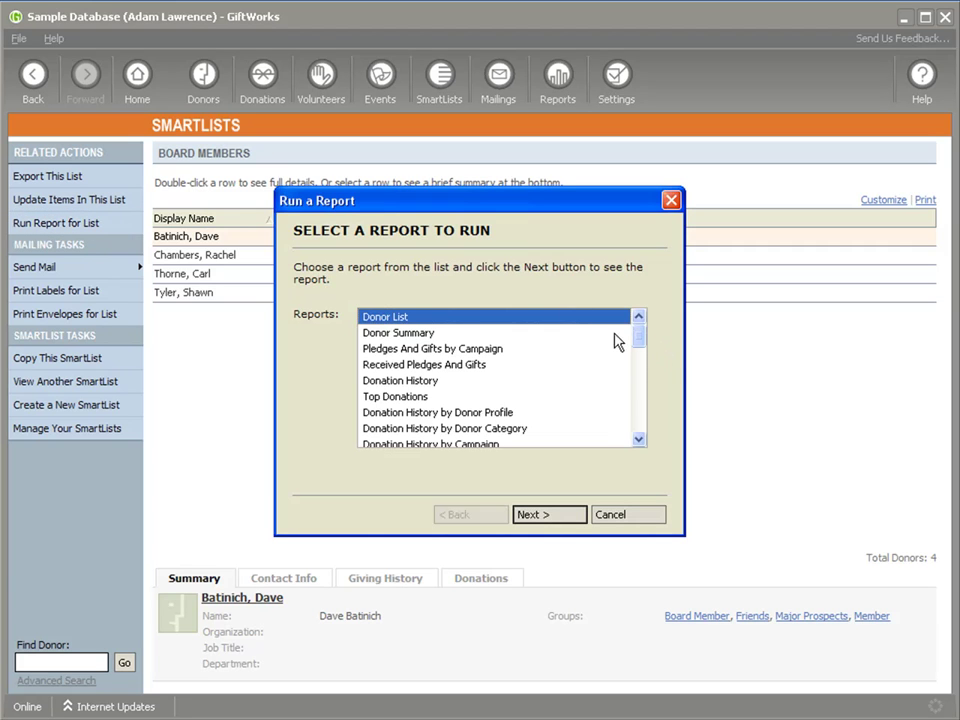
pyautogui.click(427, 333)
pyautogui.click(551, 515)
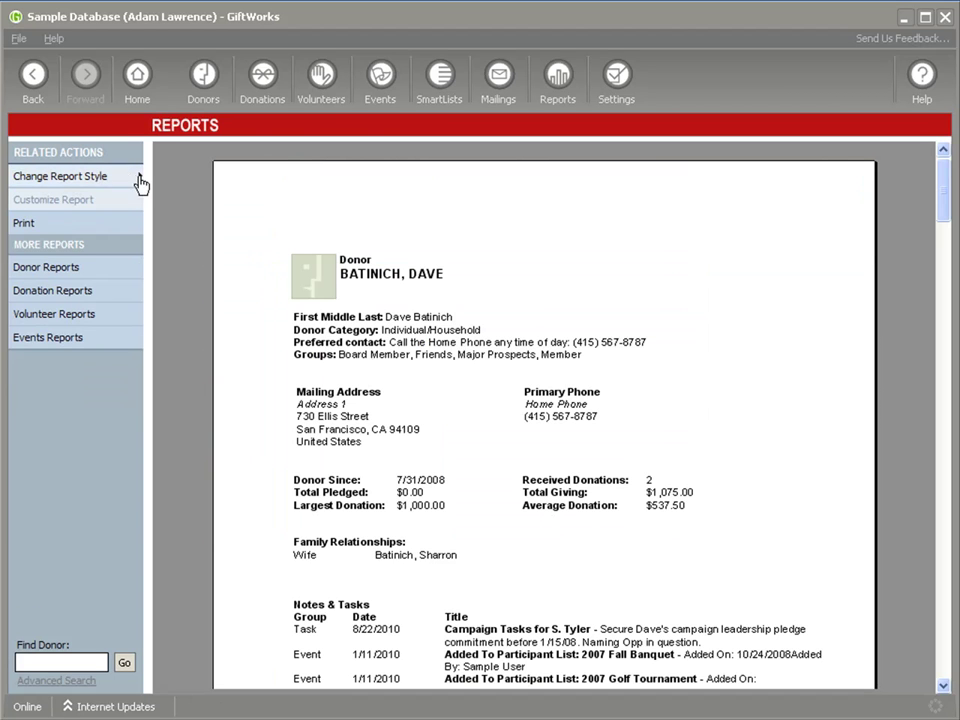
pyautogui.click(43, 92)
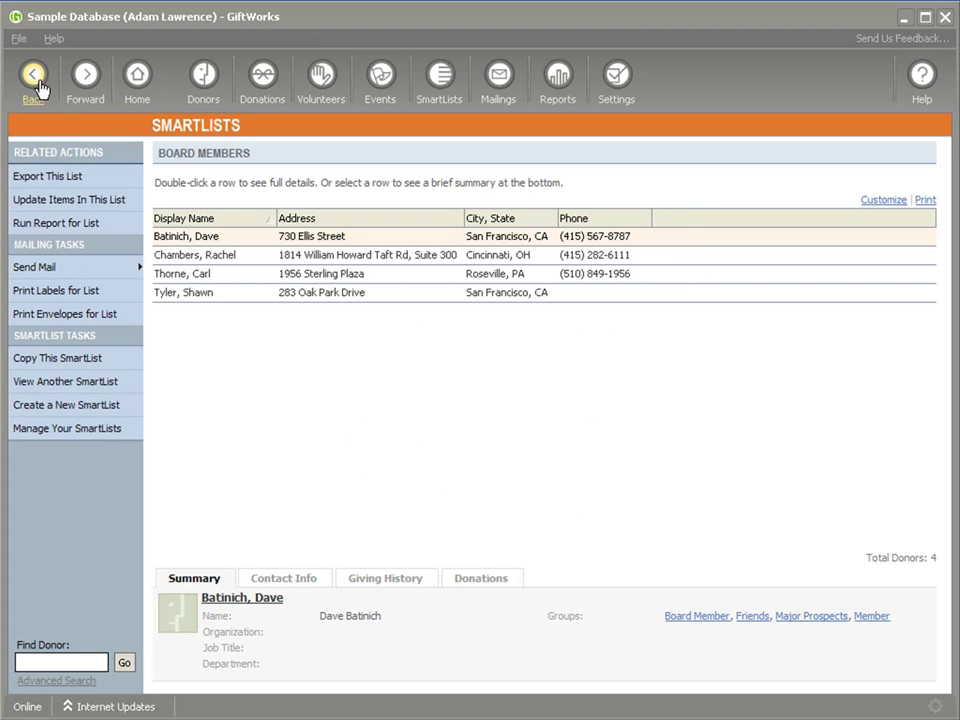
# Run a Donation History report for Board Members with the date range set to All Dates.
pyautogui.click(83, 228)
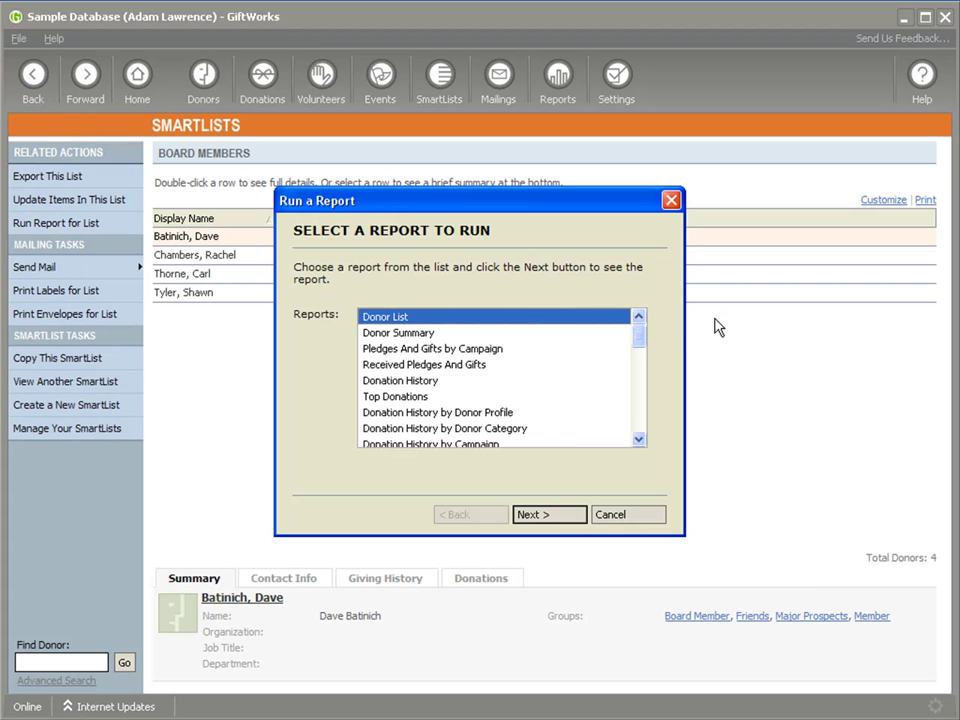
pyautogui.moveTo(642, 340); pyautogui.dragTo(626, 345)
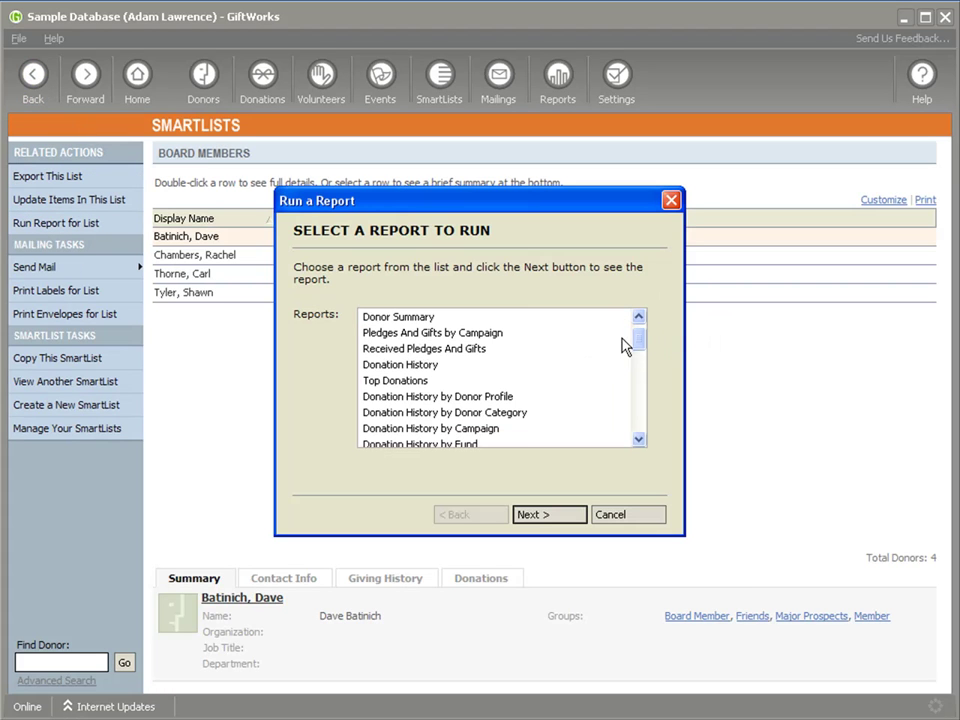
pyautogui.click(430, 365)
pyautogui.click(547, 515)
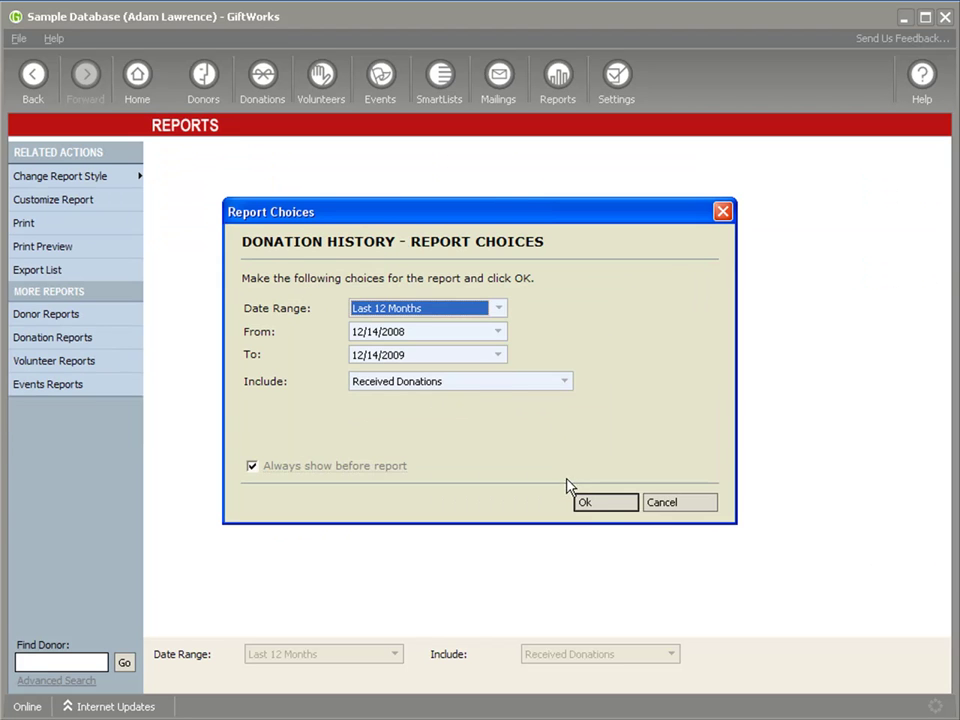
pyautogui.click(498, 310)
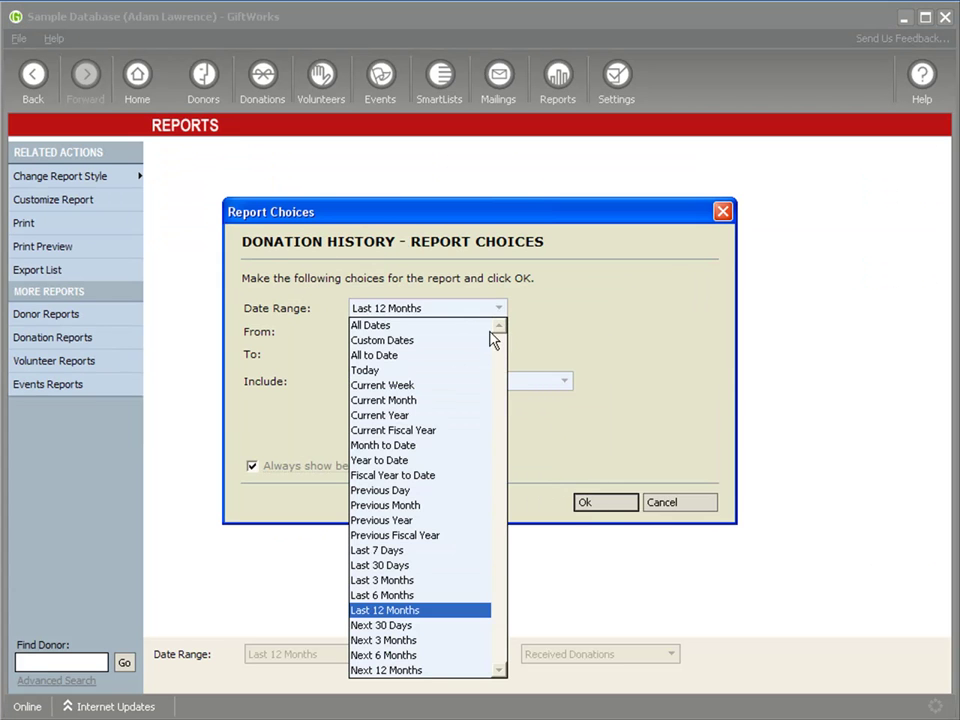
pyautogui.click(478, 328)
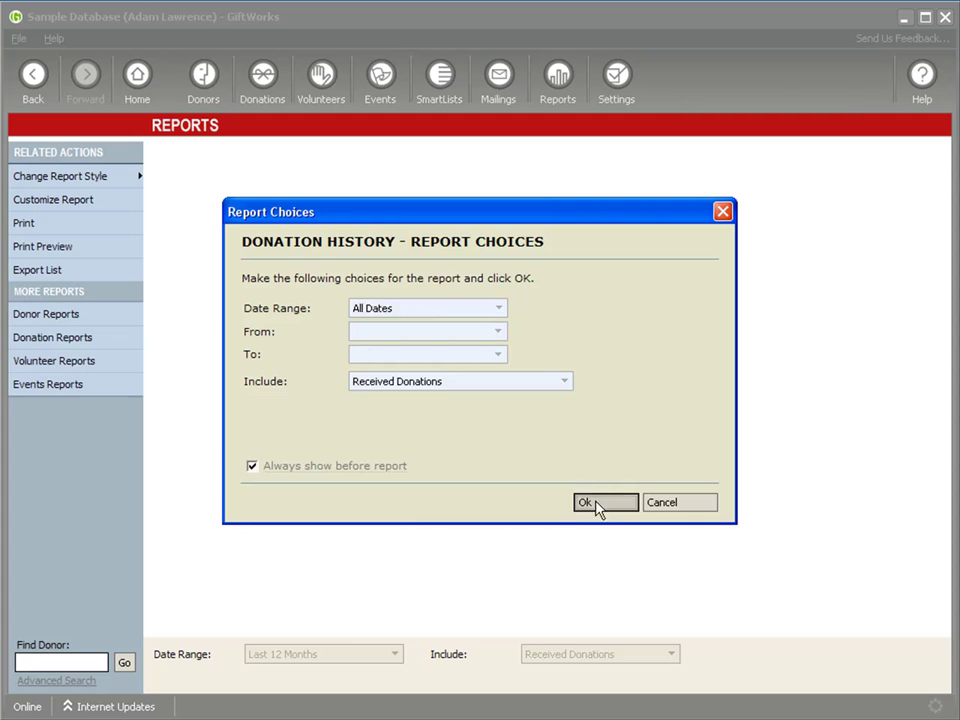
pyautogui.click(600, 504)
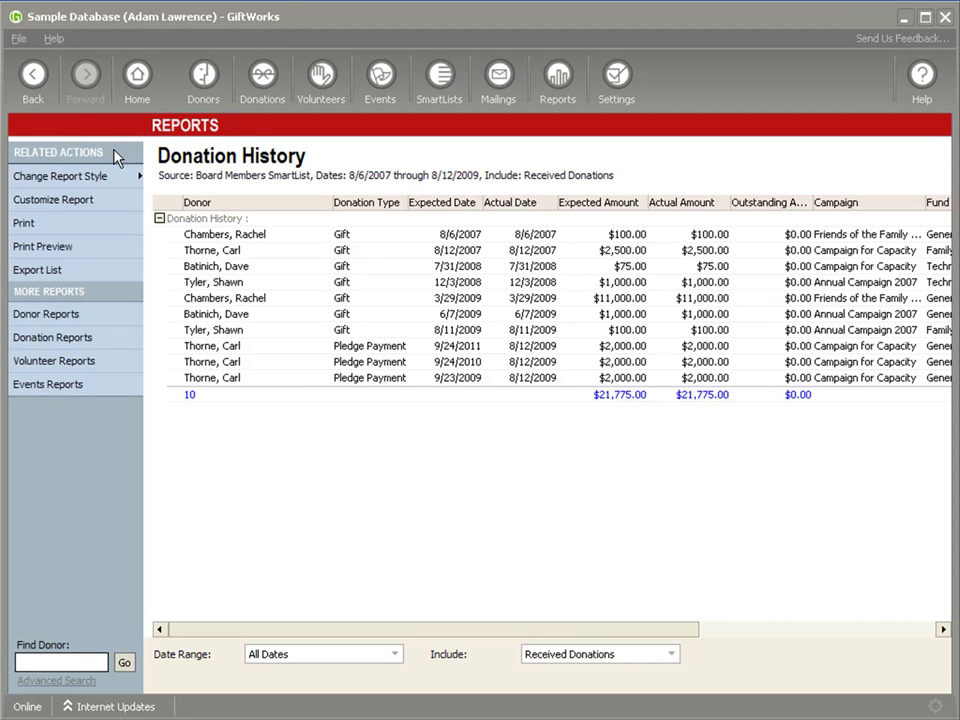
pyautogui.click(29, 80)
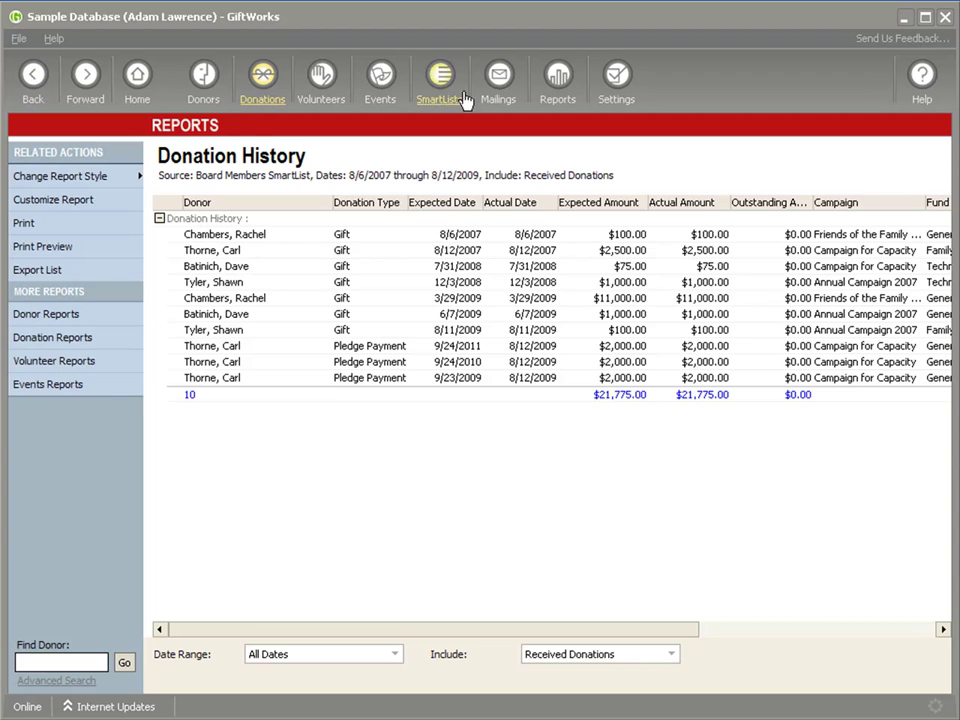
# Run the Top Donations report with the SmartList filter set to Board Members.
pyautogui.click(555, 100)
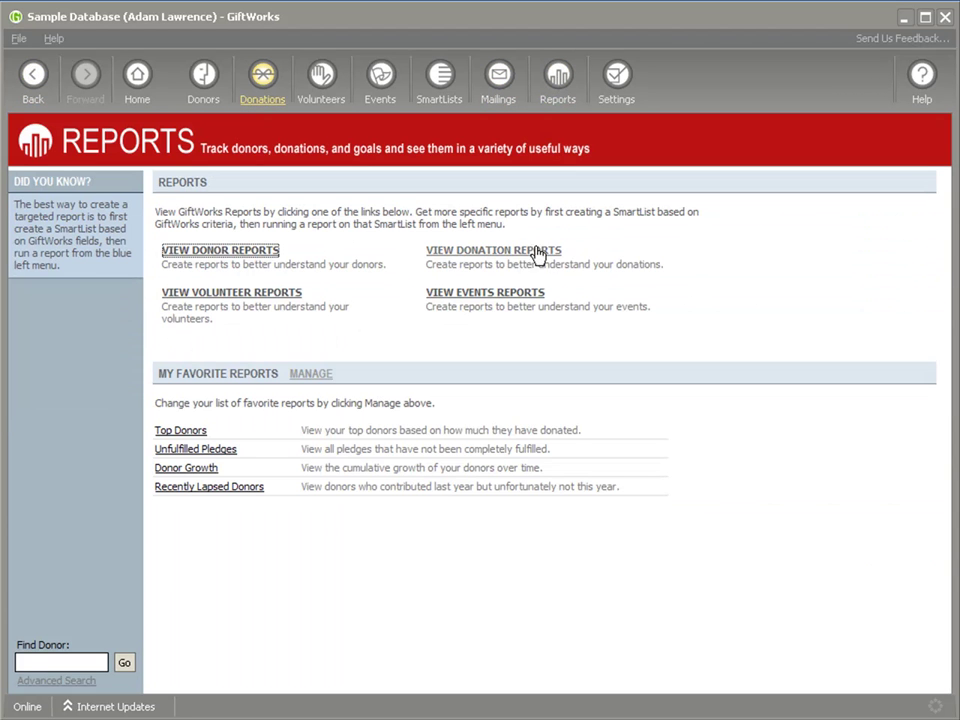
pyautogui.click(438, 251)
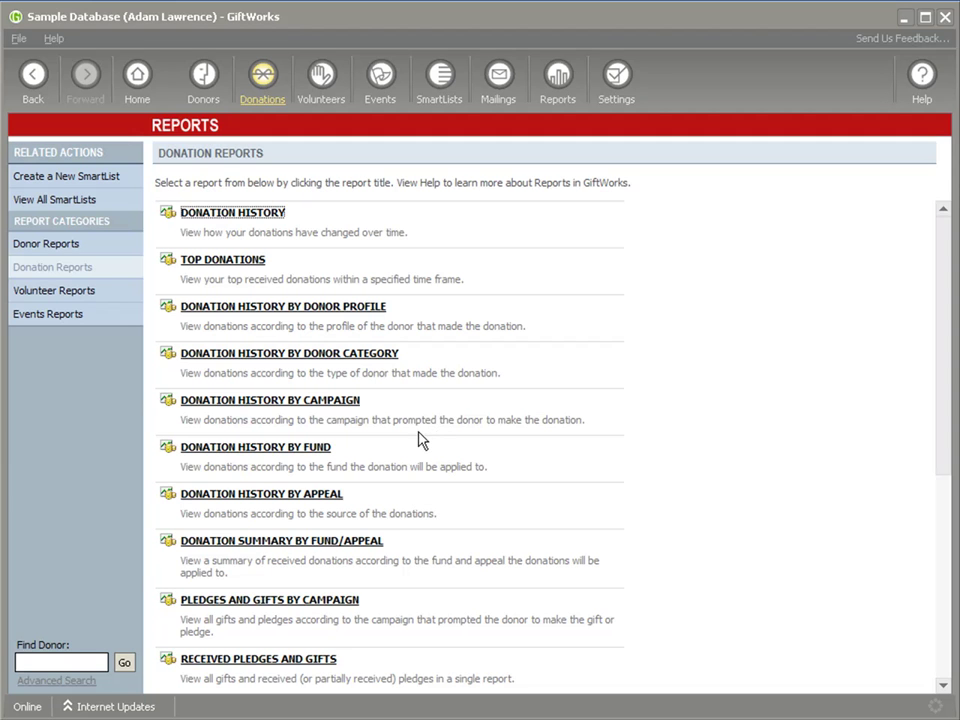
pyautogui.click(247, 262)
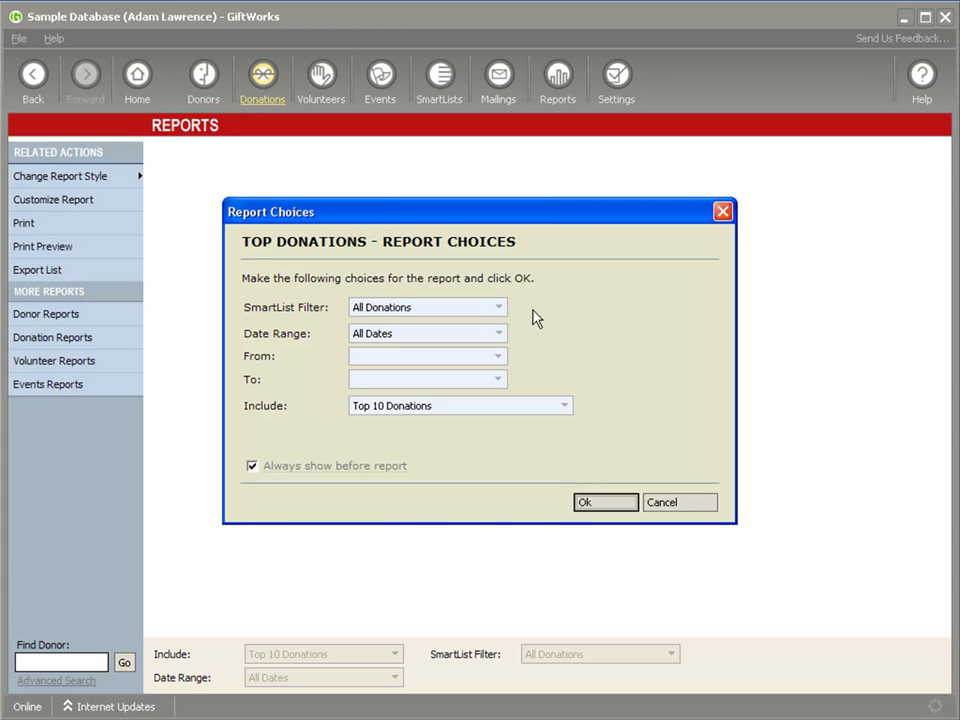
pyautogui.click(495, 316)
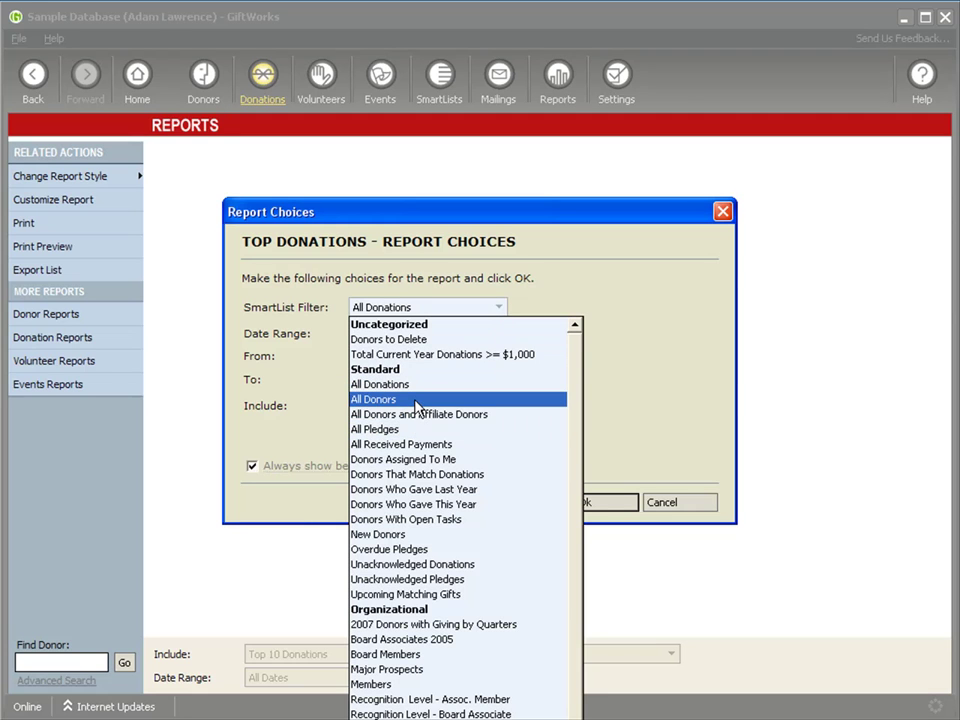
pyautogui.click(398, 658)
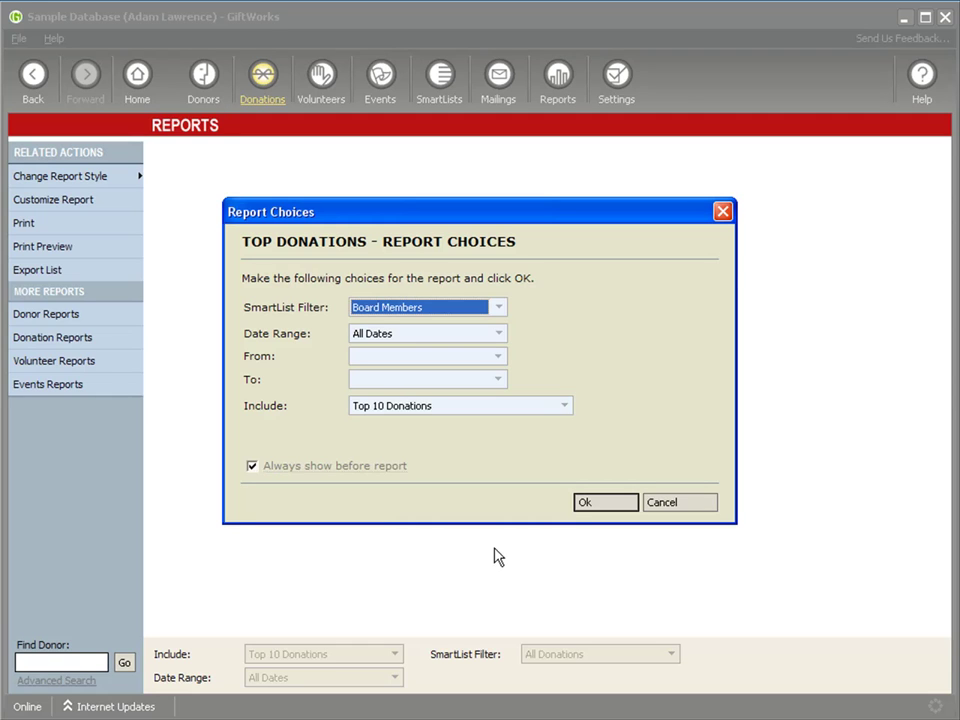
pyautogui.click(588, 500)
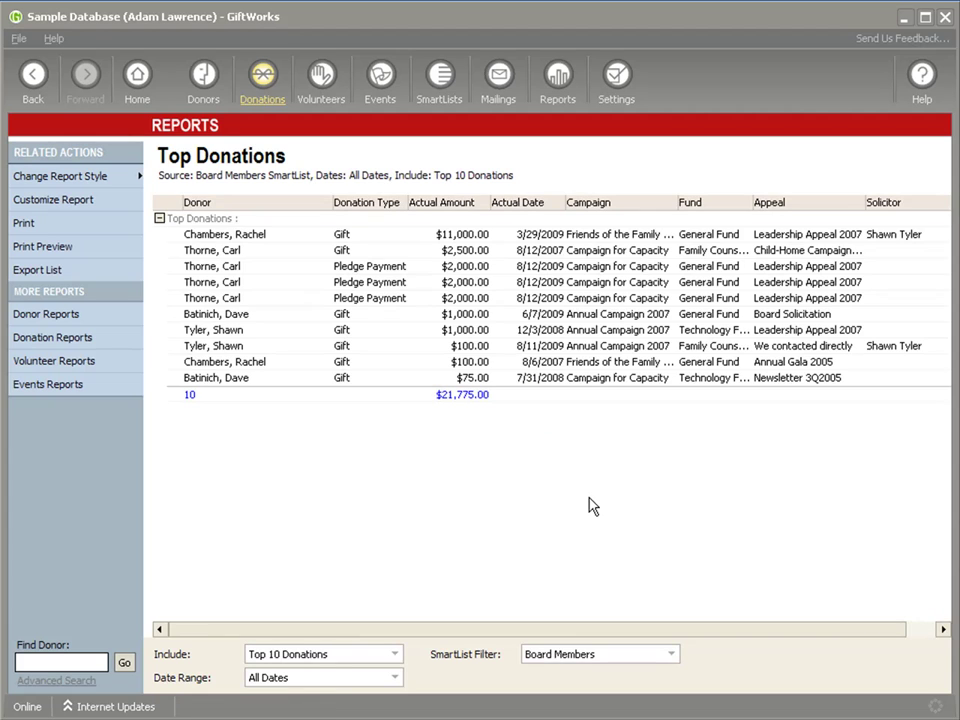
# Run the Donors by Giving Level report with the SmartList filter set to All Donors.
pyautogui.click(31, 84)
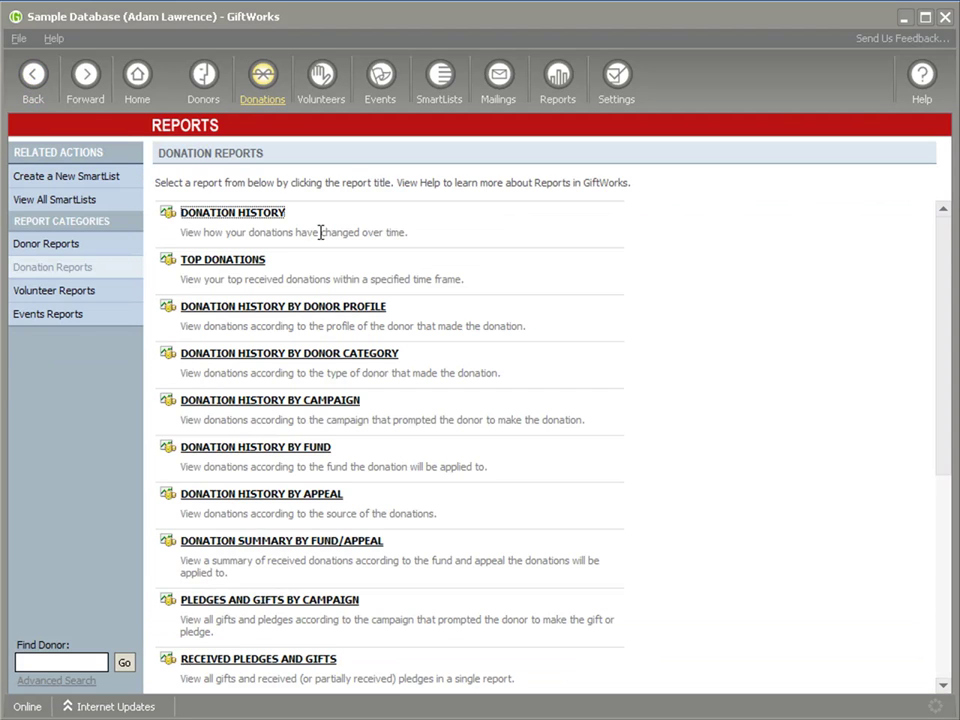
pyautogui.click(553, 104)
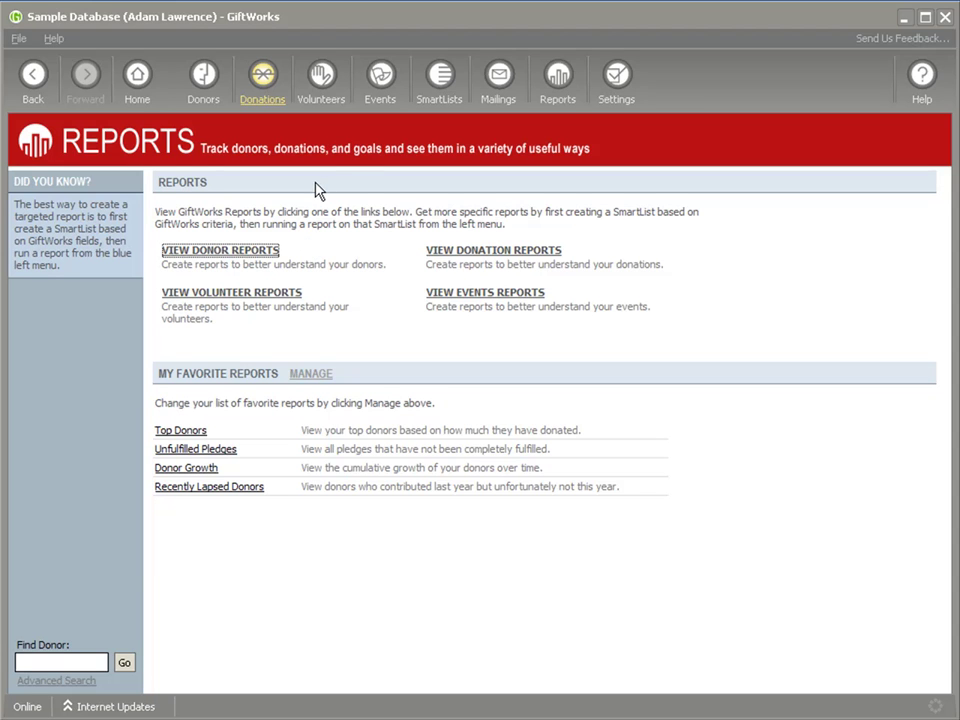
pyautogui.click(231, 252)
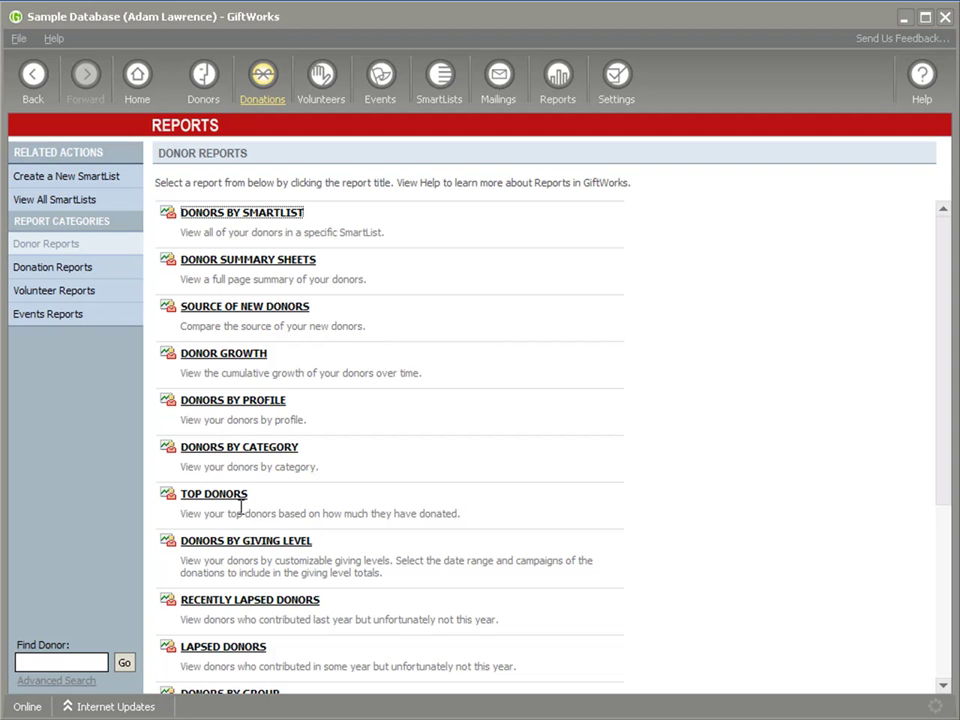
pyautogui.click(201, 542)
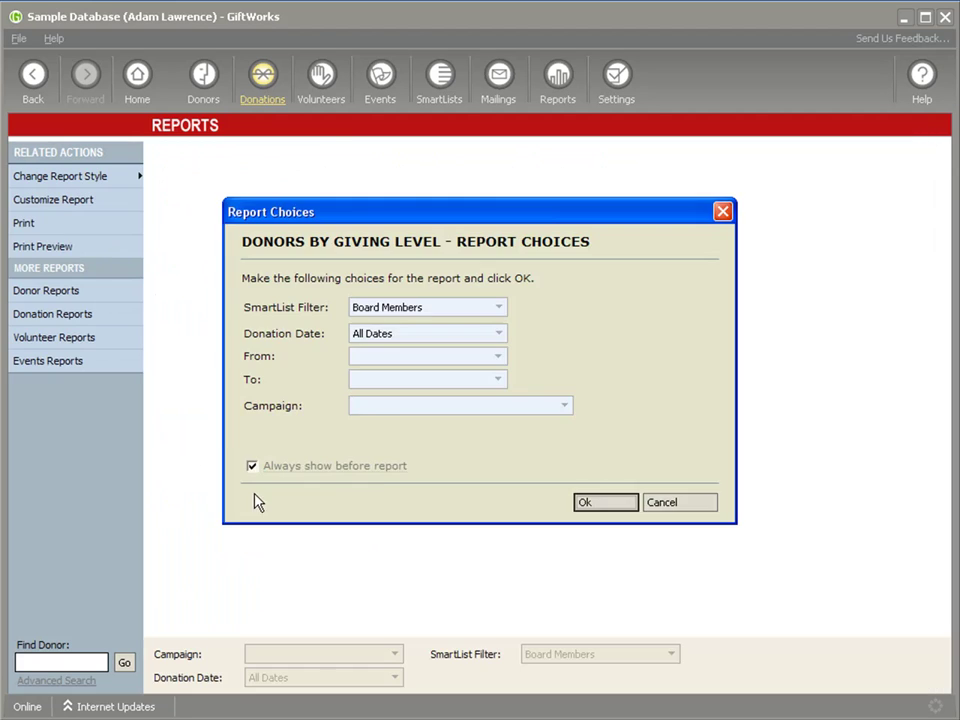
pyautogui.click(497, 310)
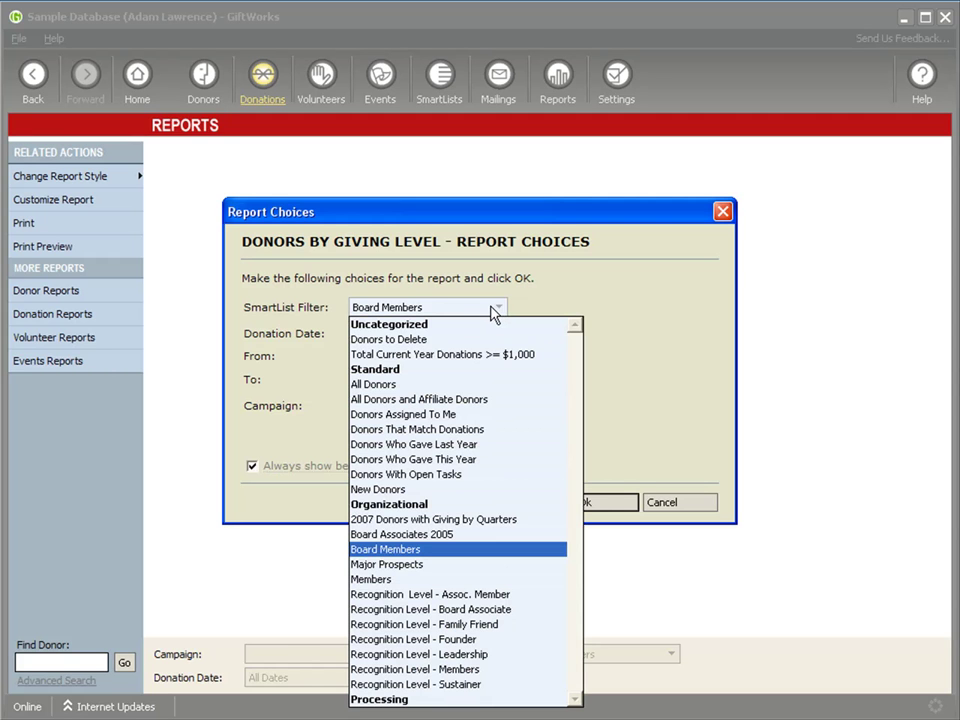
pyautogui.click(418, 386)
pyautogui.click(590, 506)
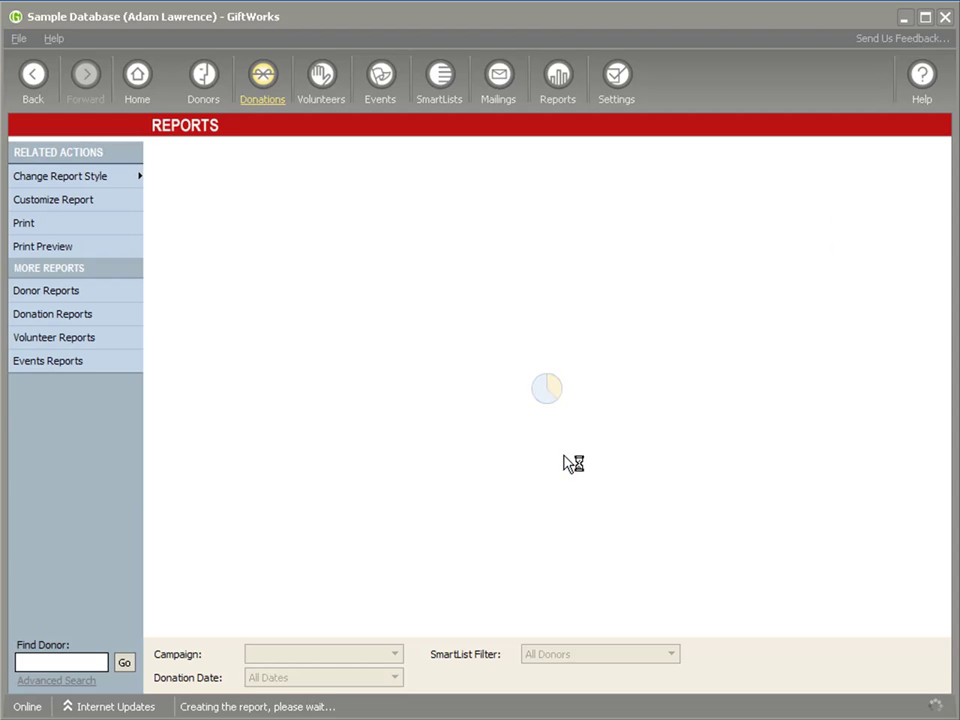
# Switch the report style from pie chart to List and filter to Donors Who Gave This Year.
pyautogui.moveTo(355, 320)
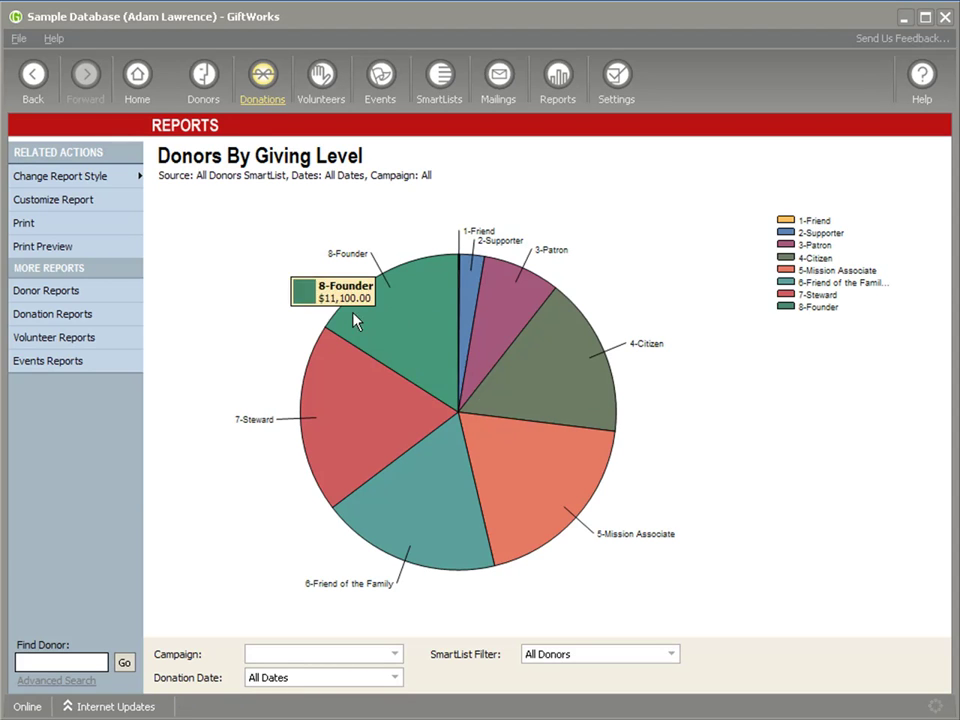
pyautogui.click(107, 178)
pyautogui.click(165, 235)
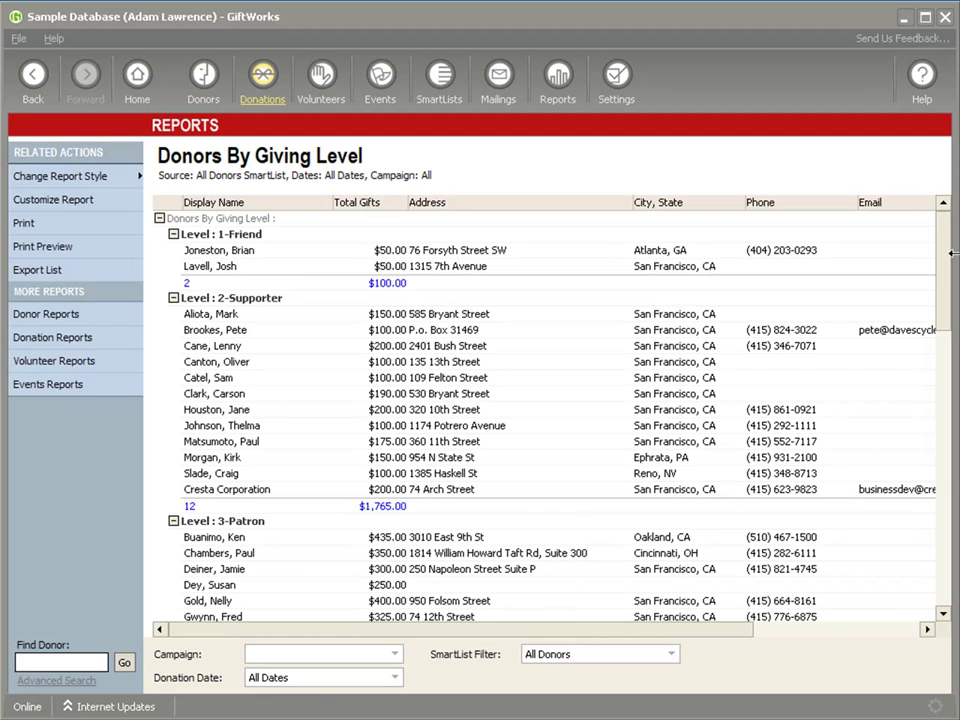
pyautogui.moveTo(945, 240); pyautogui.dragTo(942, 545)
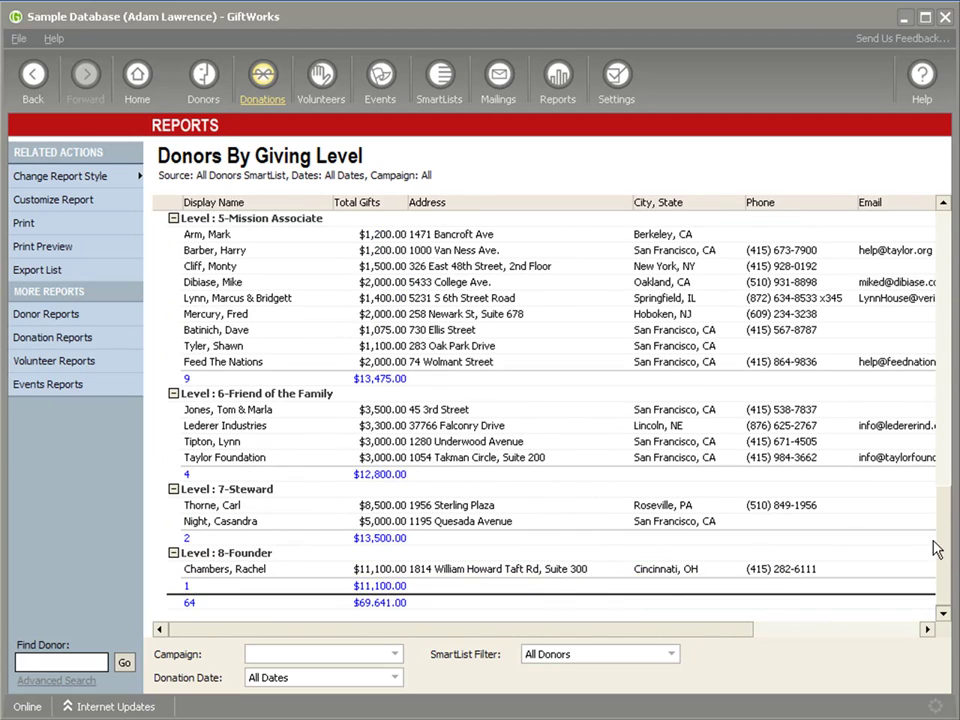
pyautogui.click(670, 655)
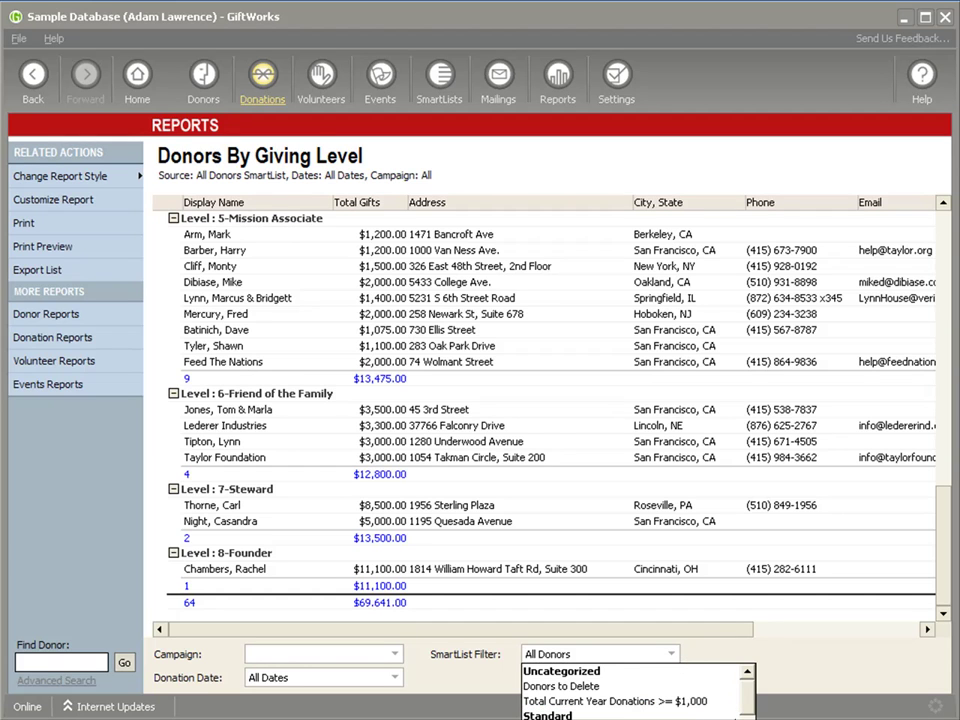
pyautogui.scroll(-2, 620, 697)
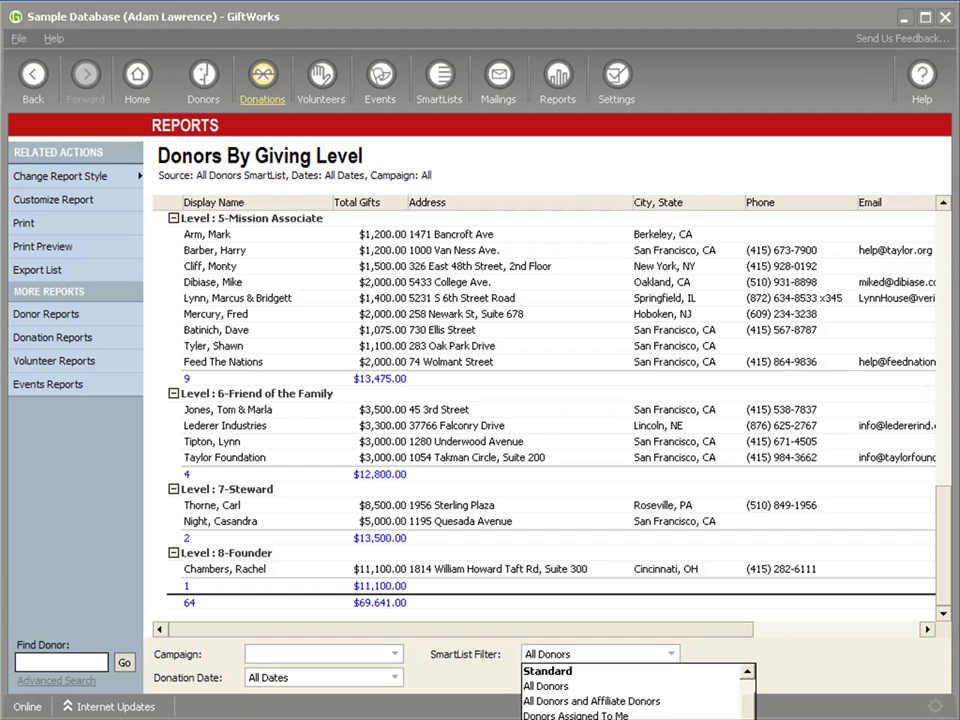
pyautogui.click(613, 705)
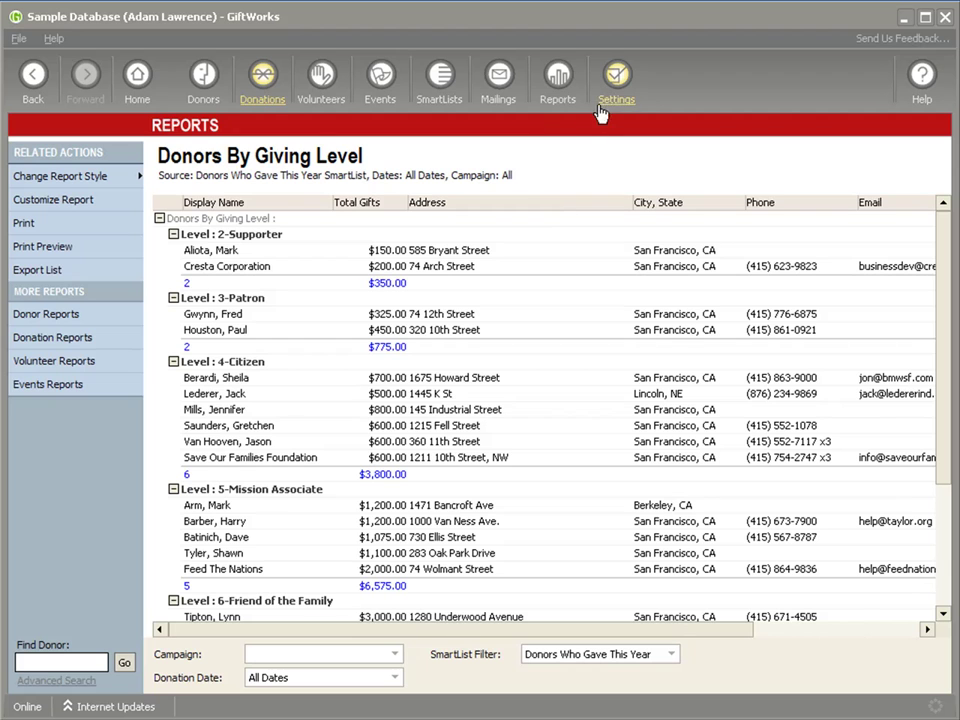
# Open the Total Current Year Donations >= $1,000 SmartList and start updating all its items.
pyautogui.click(443, 95)
pyautogui.click(451, 253)
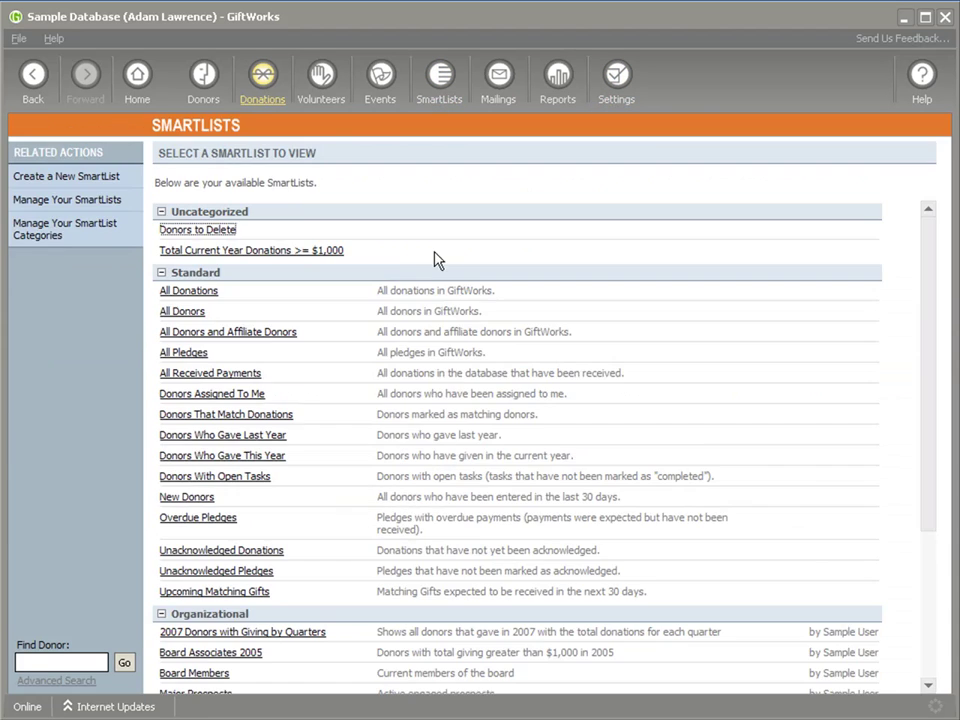
pyautogui.click(203, 257)
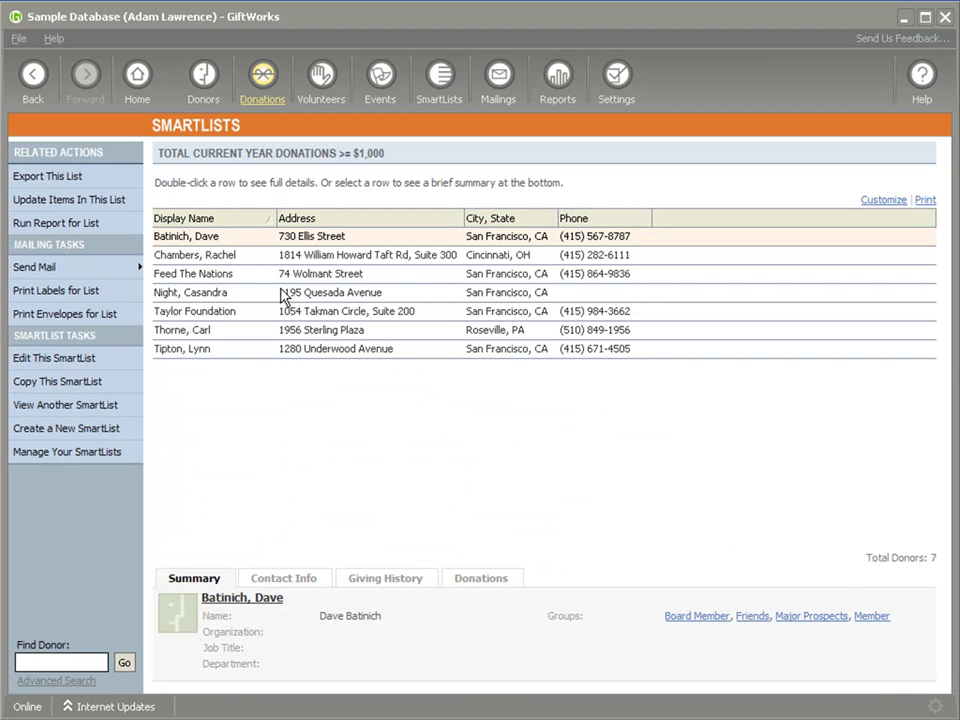
pyautogui.click(80, 205)
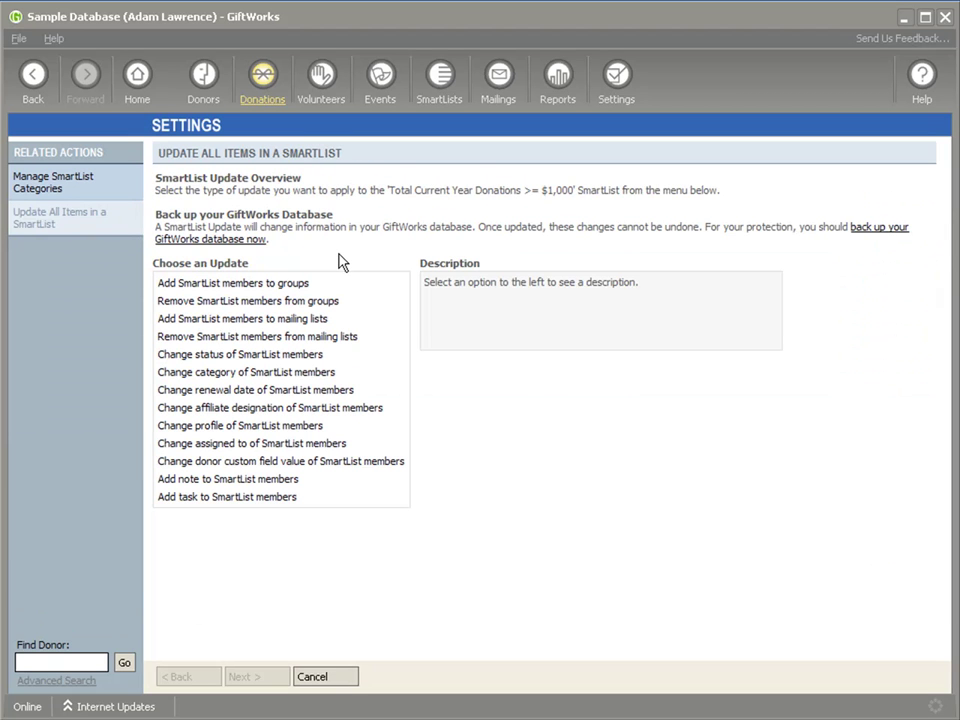
# Add the SmartList's donors to the Gold Member group and finish the update.
pyautogui.click(240, 285)
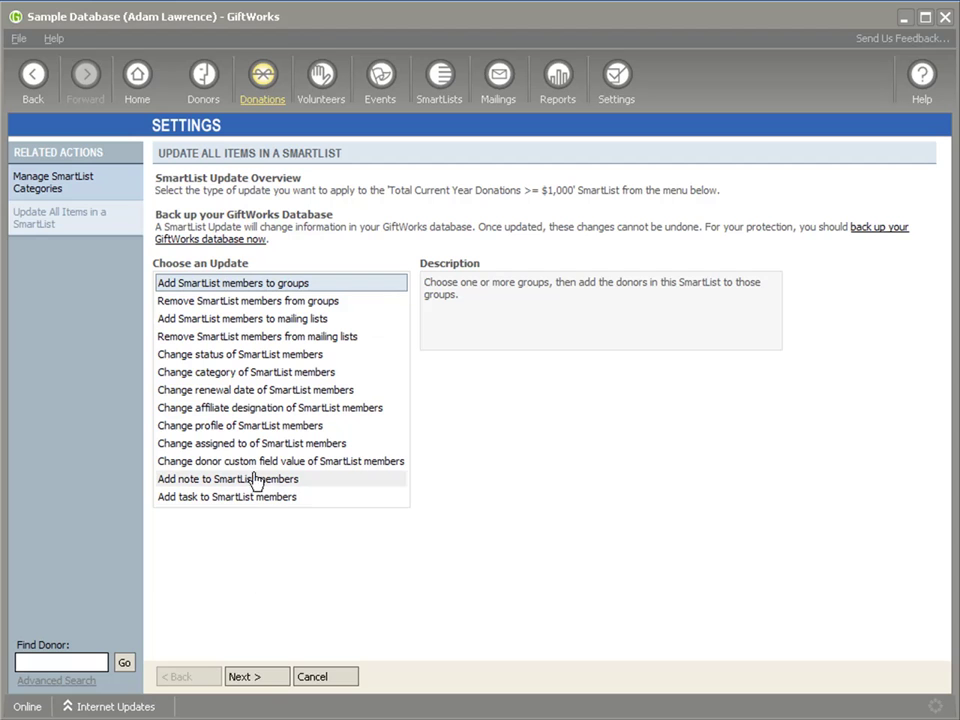
pyautogui.click(274, 677)
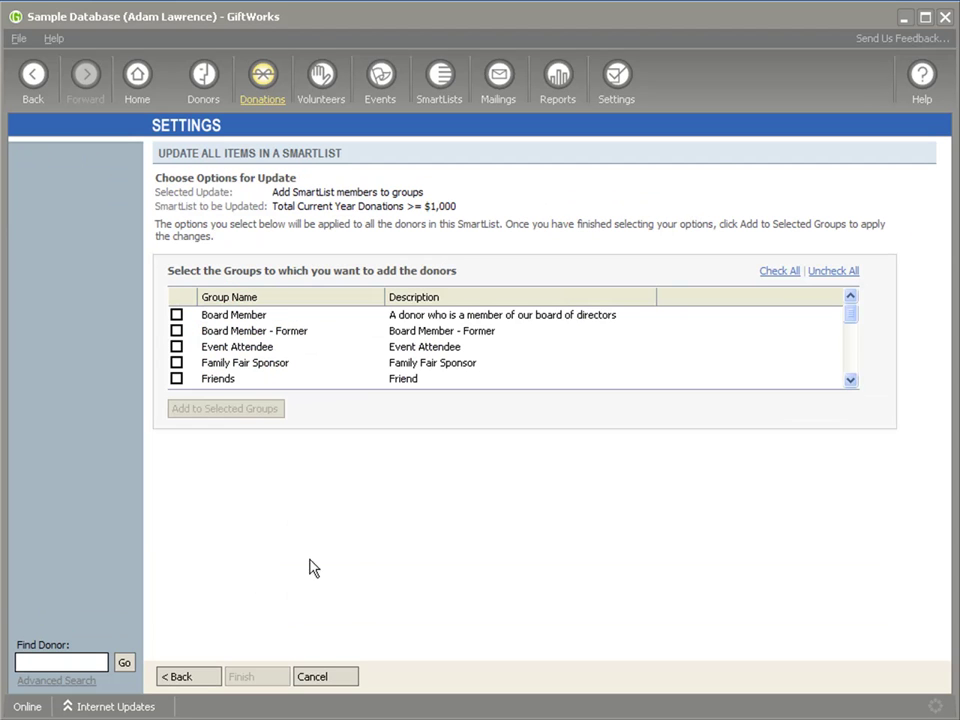
pyautogui.moveTo(852, 322); pyautogui.dragTo(855, 372)
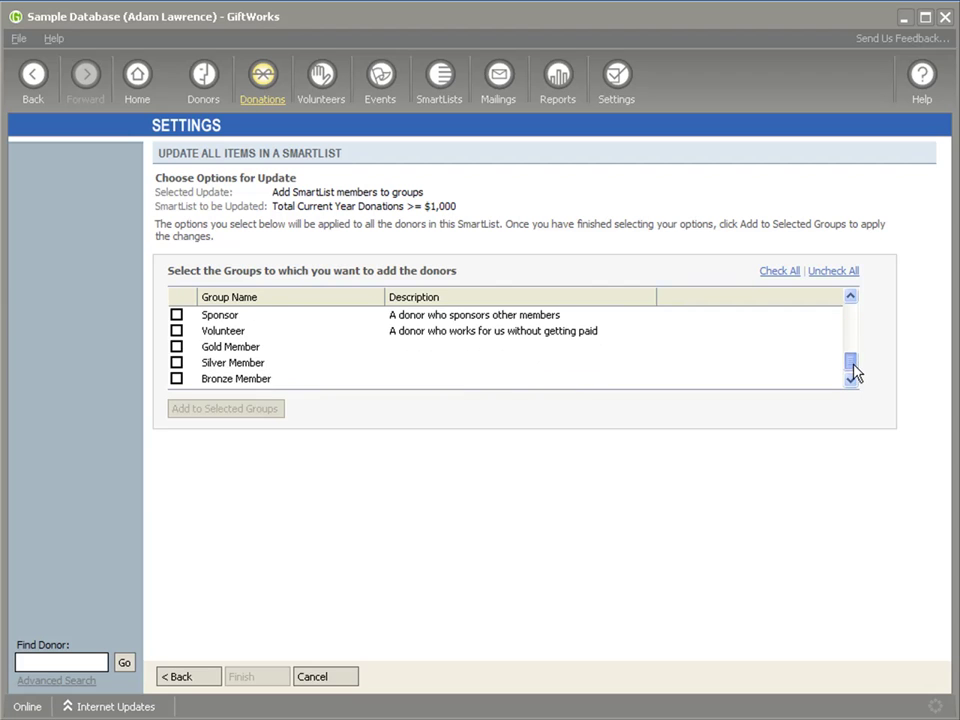
pyautogui.click(176, 347)
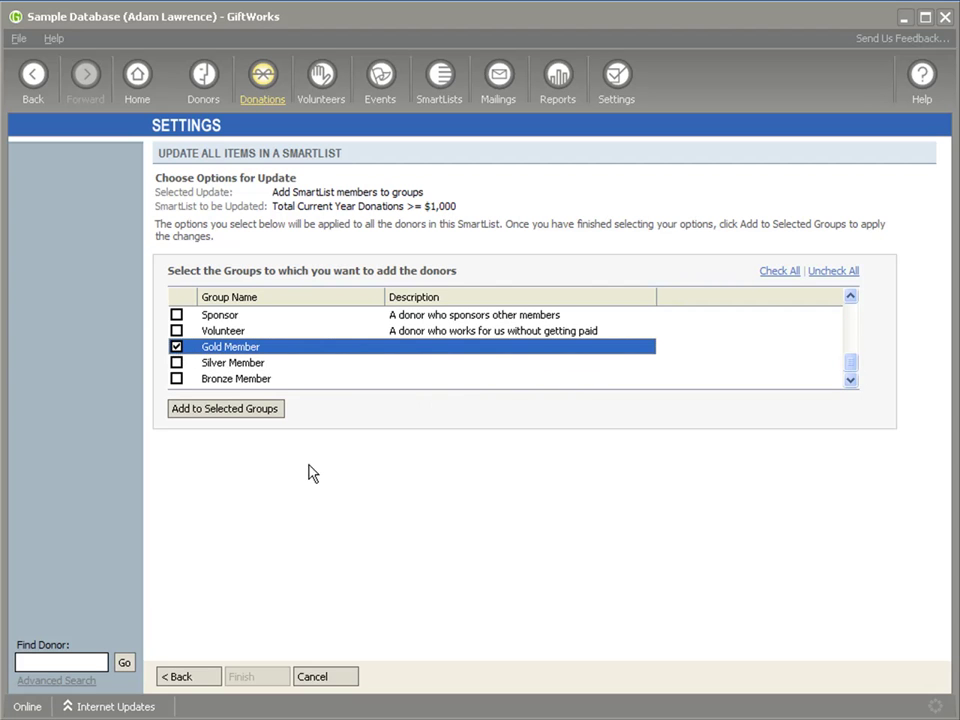
pyautogui.click(230, 414)
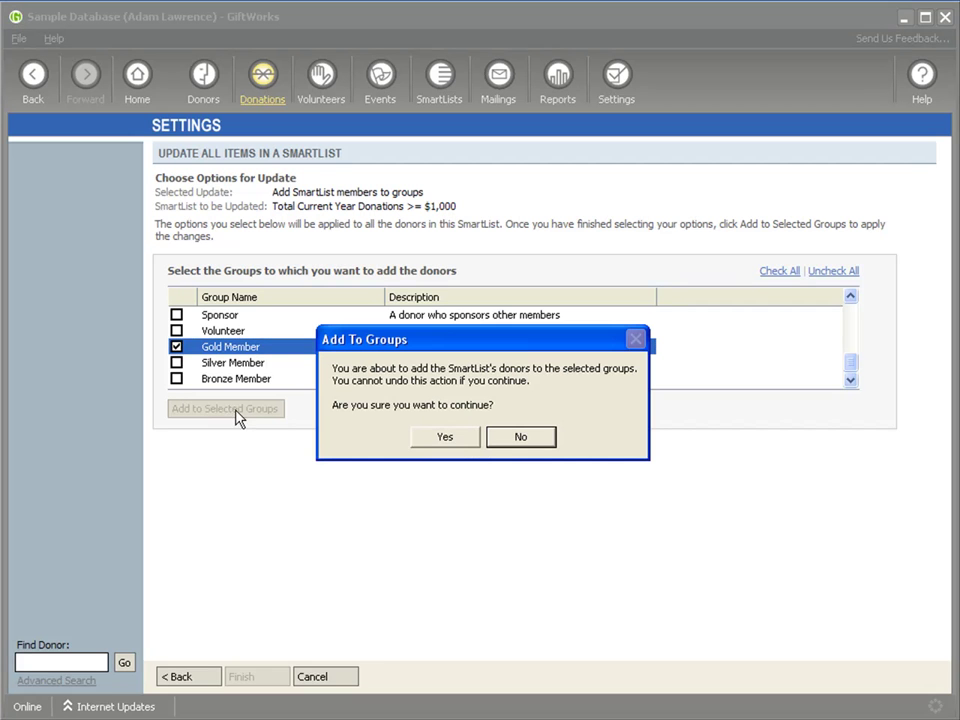
pyautogui.click(445, 440)
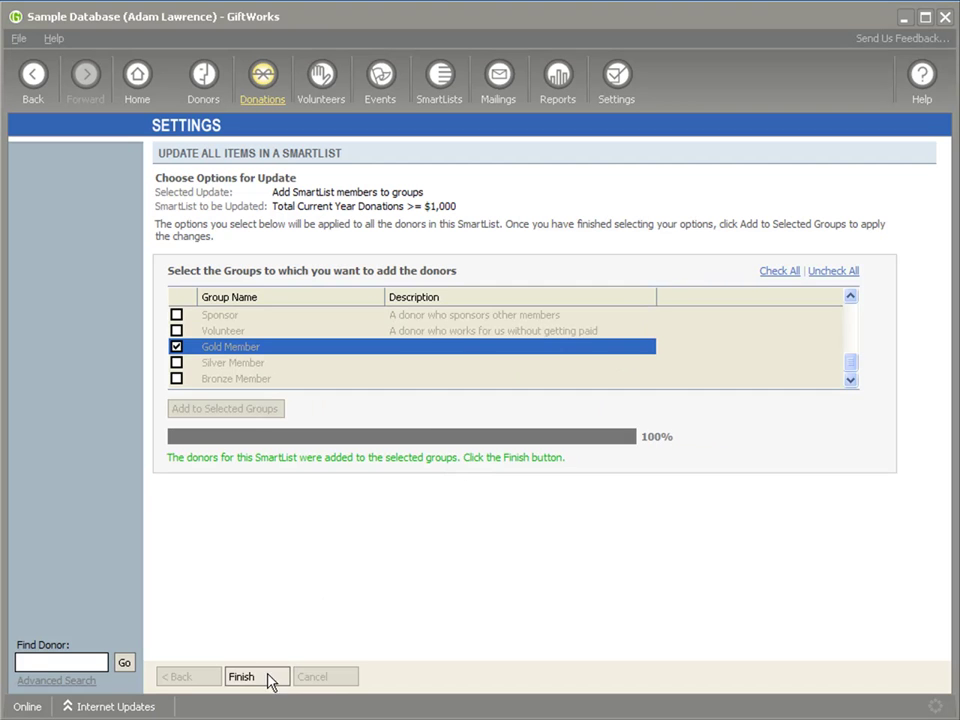
pyautogui.click(242, 677)
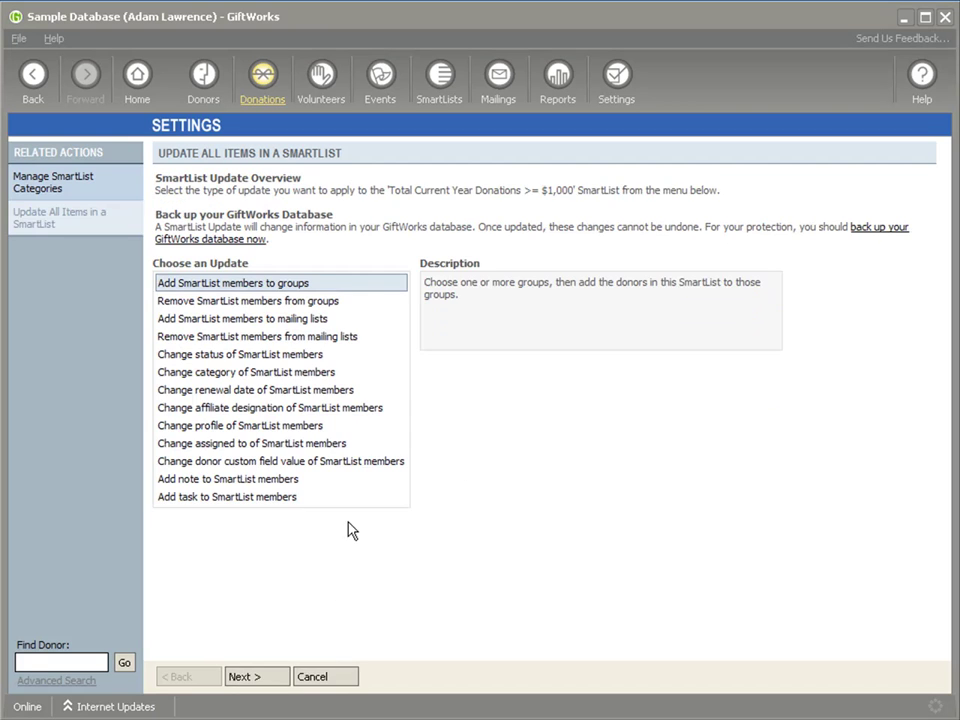
# Return to the donor list and open a donor's record to check their groups.
pyautogui.click(27, 72)
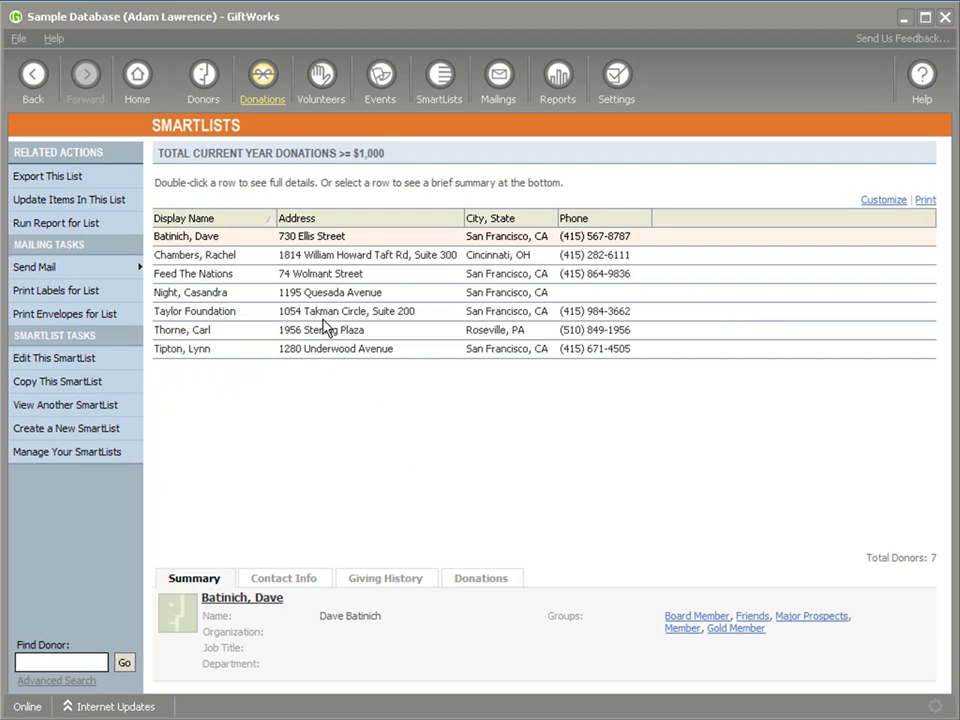
pyautogui.click(240, 258)
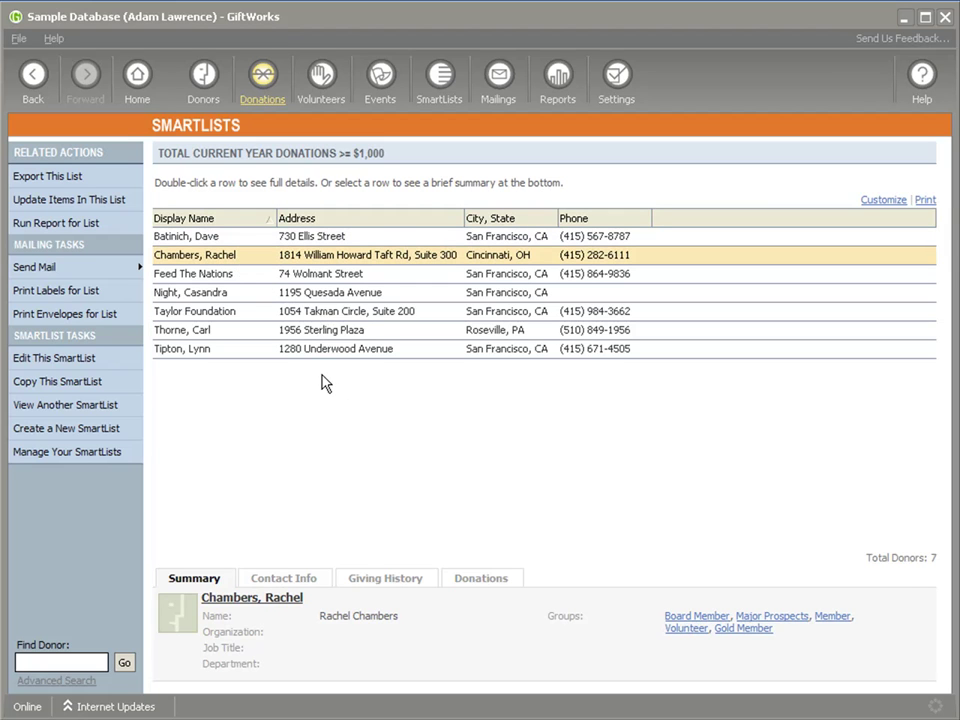
pyautogui.press('Return')
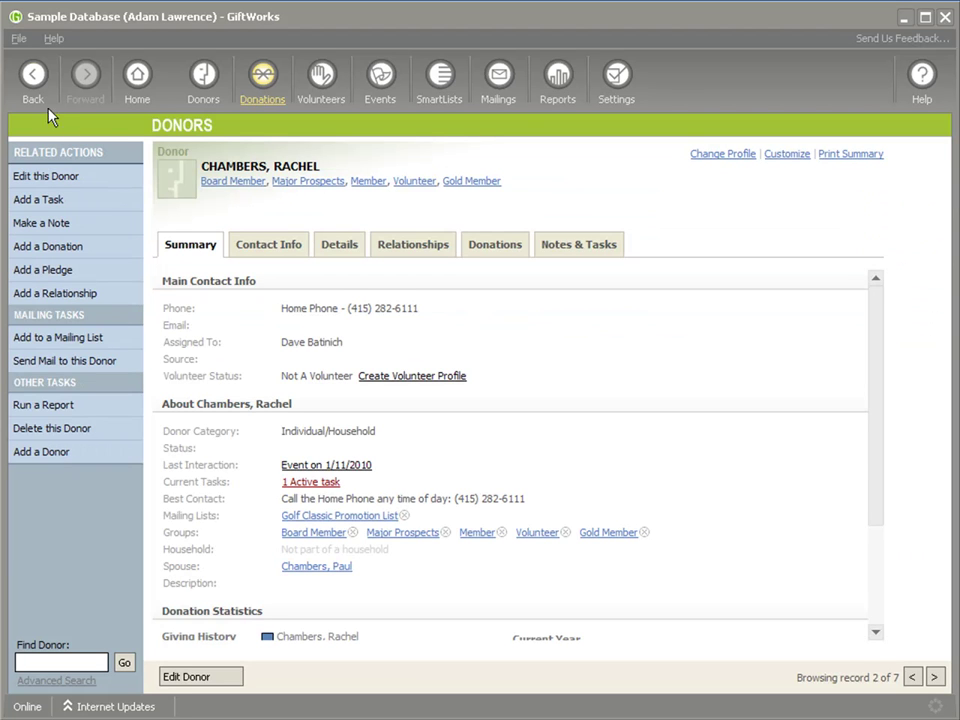
pyautogui.click(32, 78)
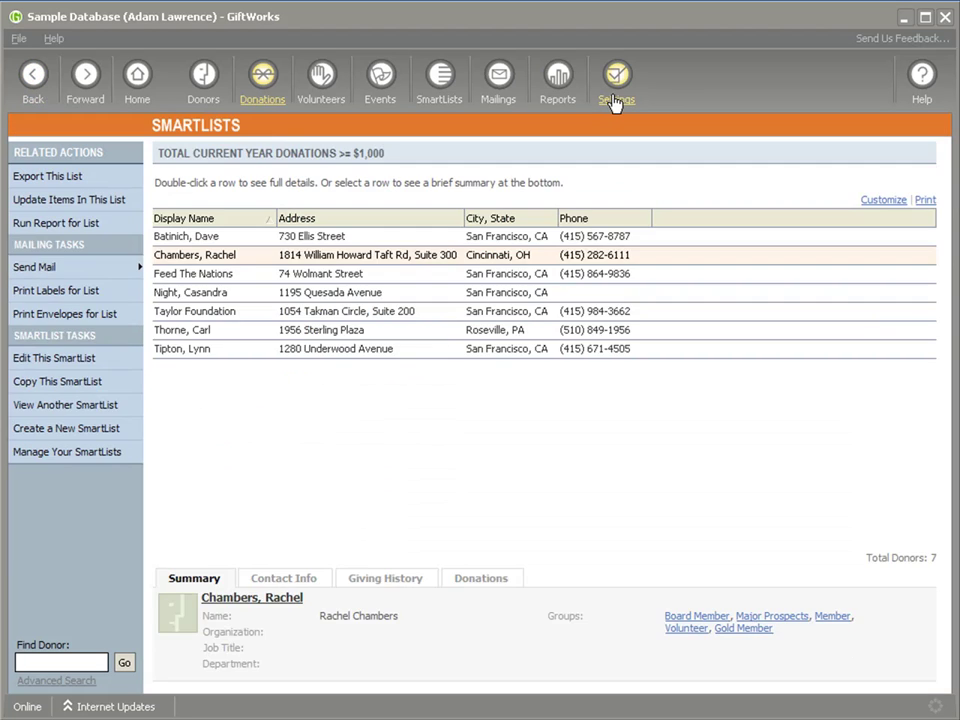
pyautogui.click(616, 88)
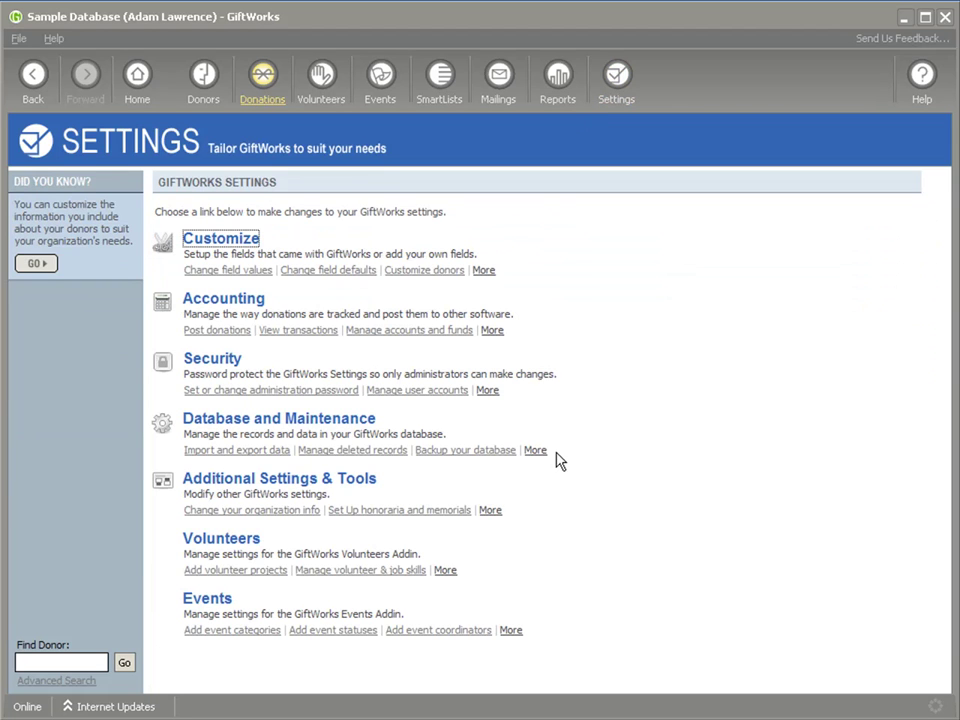
# Start an acknowledge-donations bulk update on the Unacknowledged Donations SmartList.
pyautogui.click(495, 511)
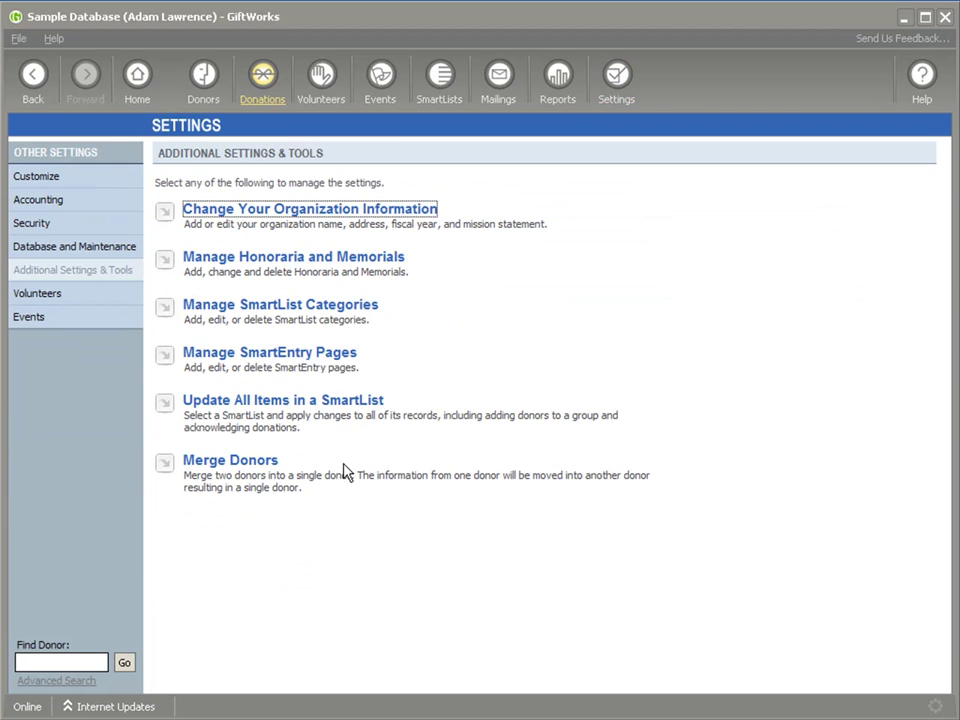
pyautogui.click(310, 404)
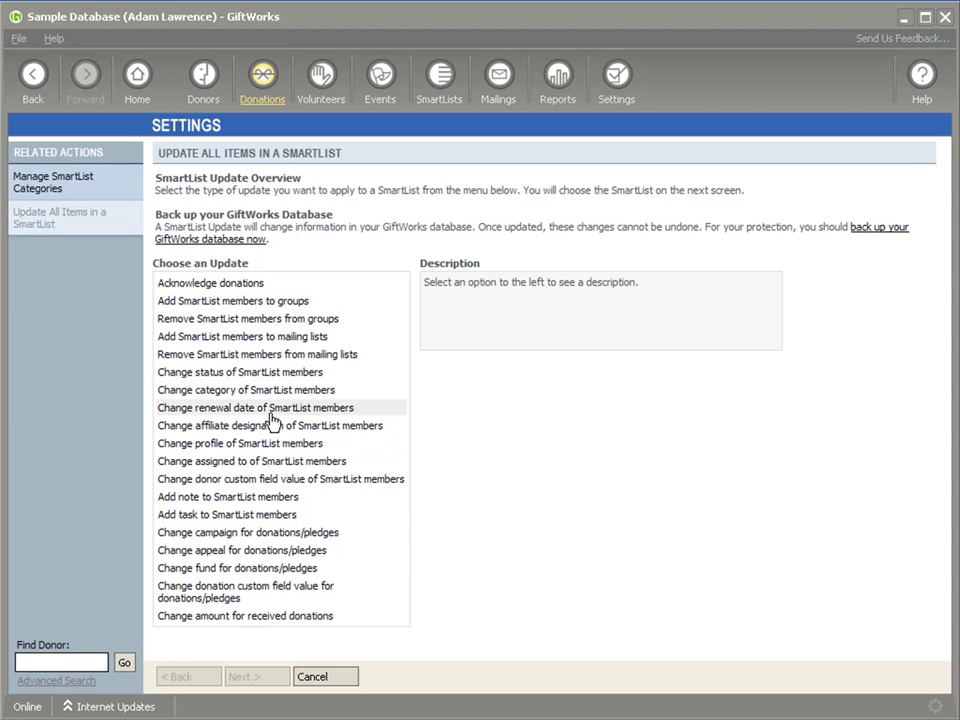
pyautogui.click(228, 284)
pyautogui.click(257, 677)
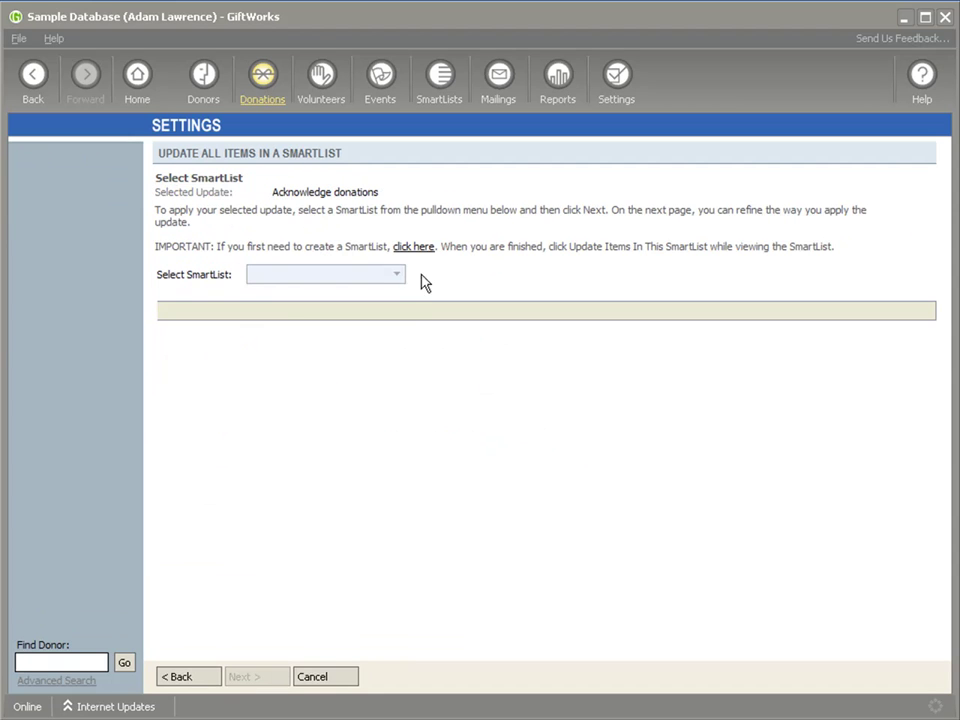
pyautogui.click(398, 273)
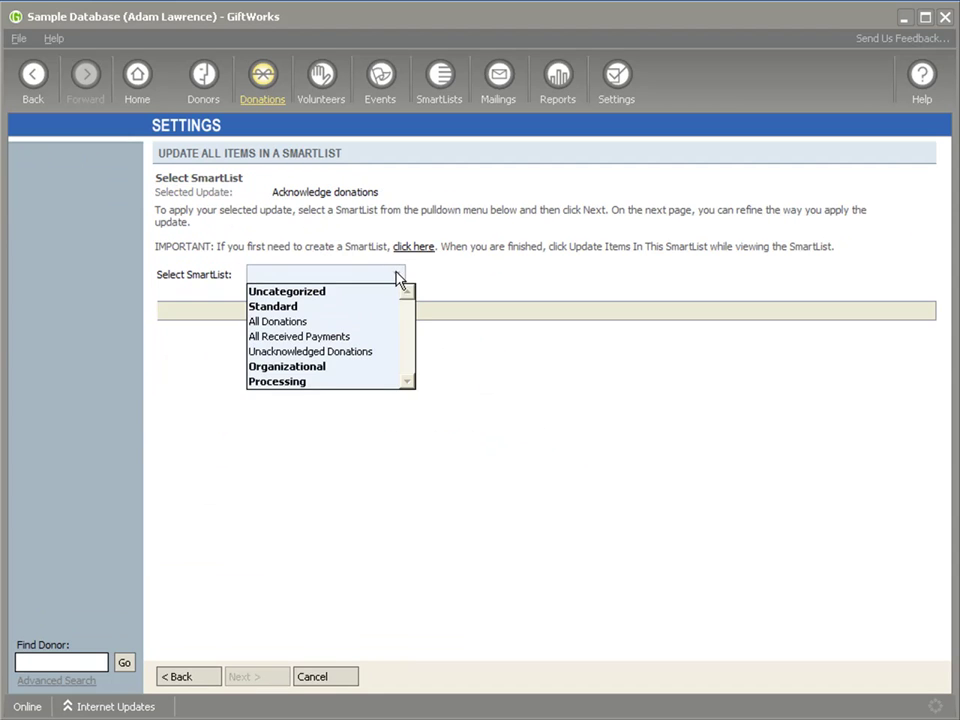
pyautogui.click(358, 352)
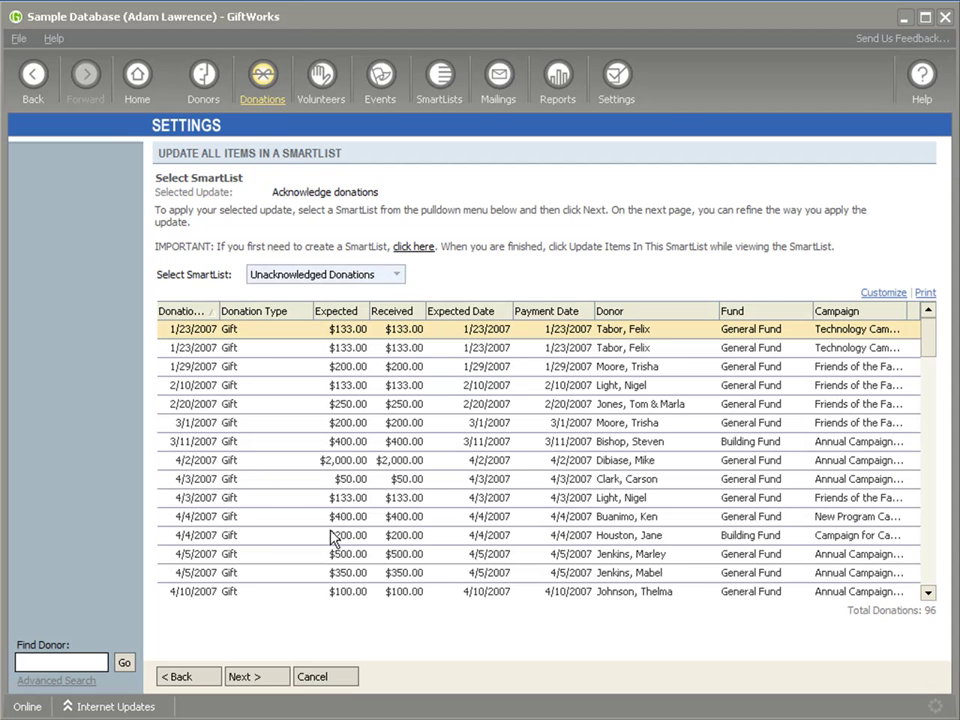
pyautogui.click(255, 677)
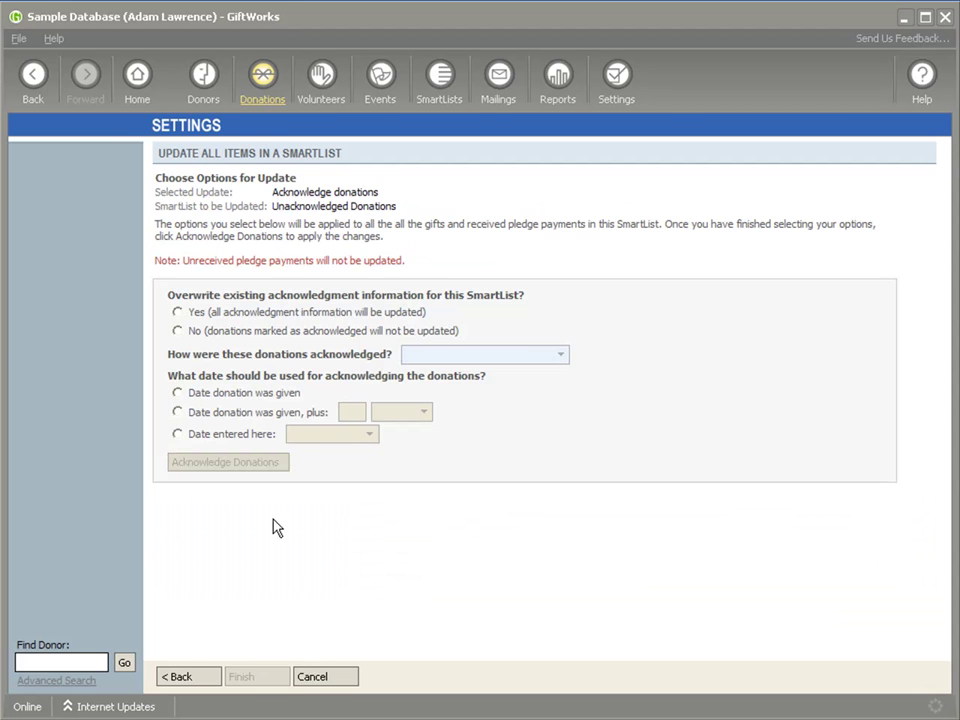
# Acknowledge all donations with method 'Historical', dated when given, without overwriting existing acknowledgements.
pyautogui.click(178, 331)
pyautogui.click(549, 357)
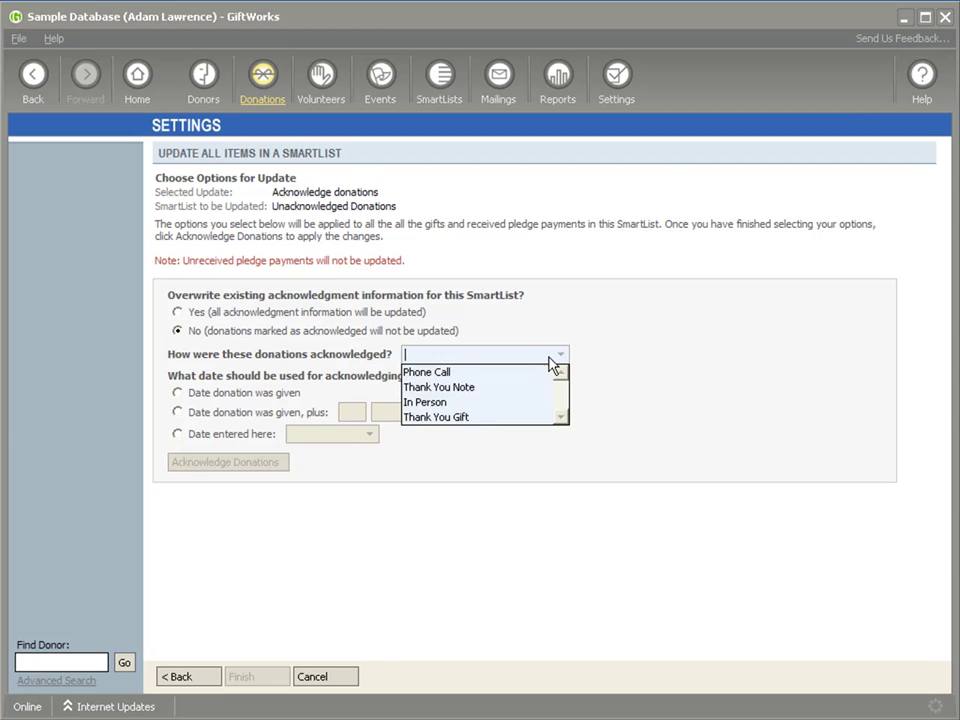
pyautogui.click(530, 352)
pyautogui.write('Historical')
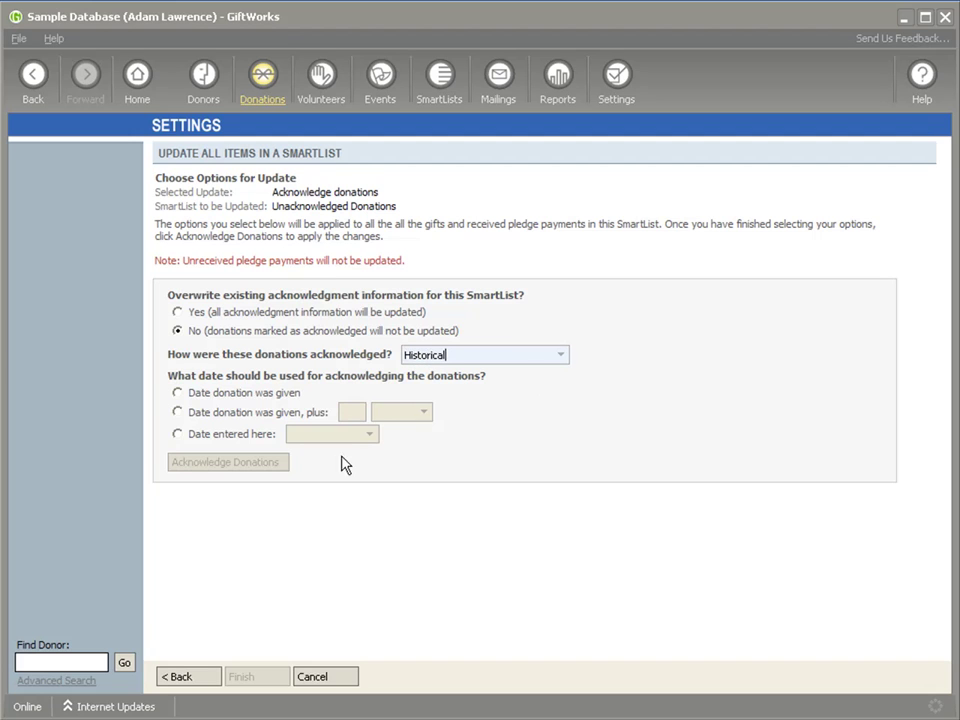
pyautogui.click(177, 392)
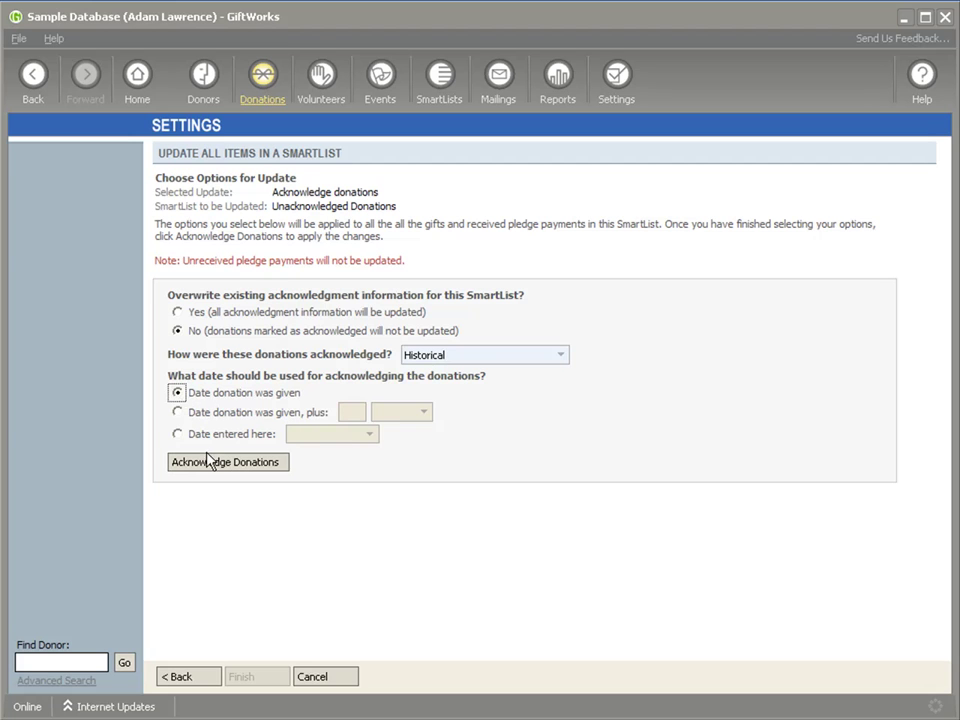
pyautogui.click(209, 463)
pyautogui.click(451, 444)
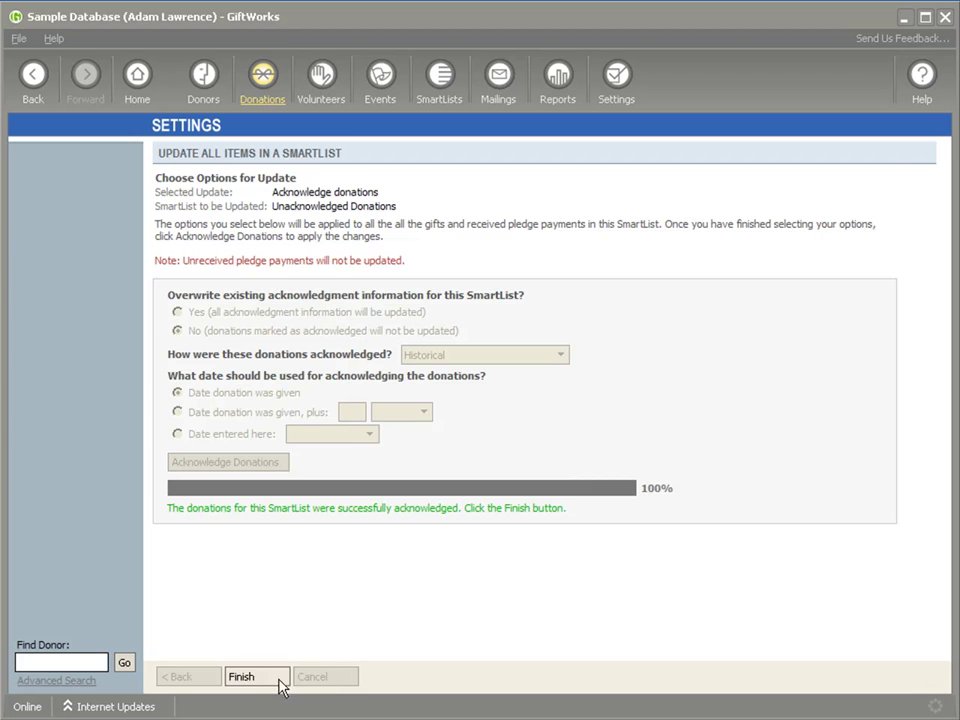
pyautogui.click(279, 677)
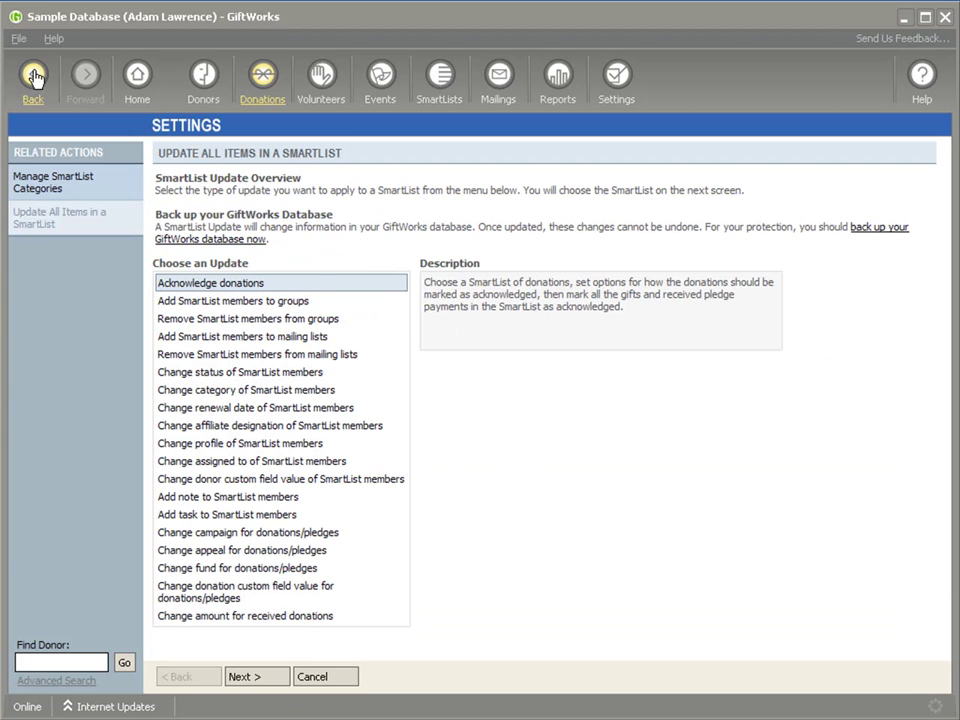
# Check that the Unacknowledged Donations SmartList now shows 0 donations.
pyautogui.click(33, 76)
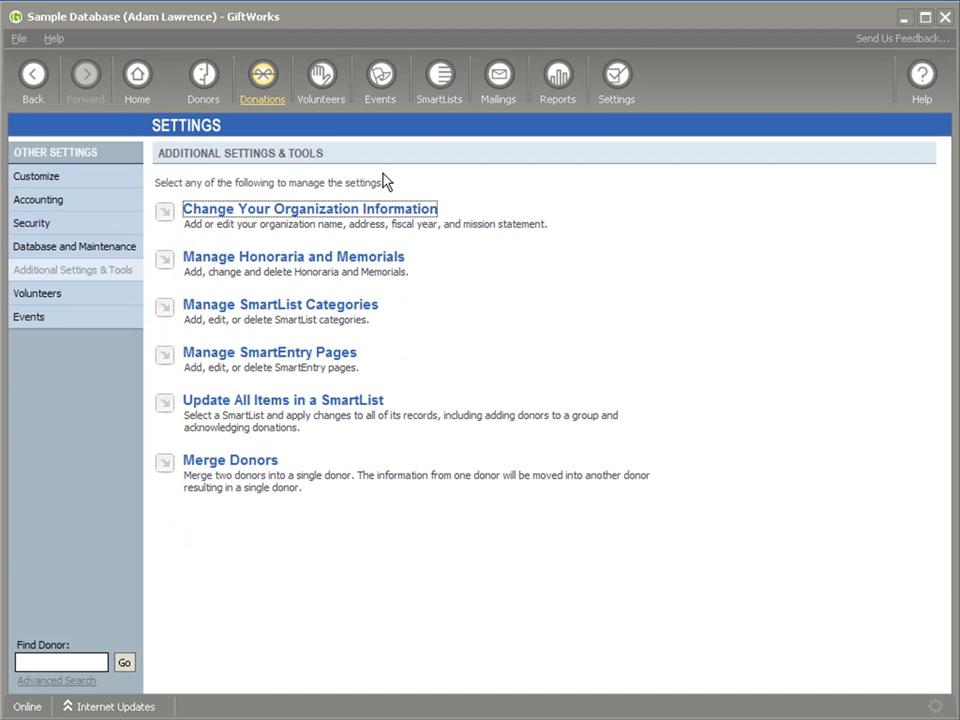
pyautogui.click(440, 85)
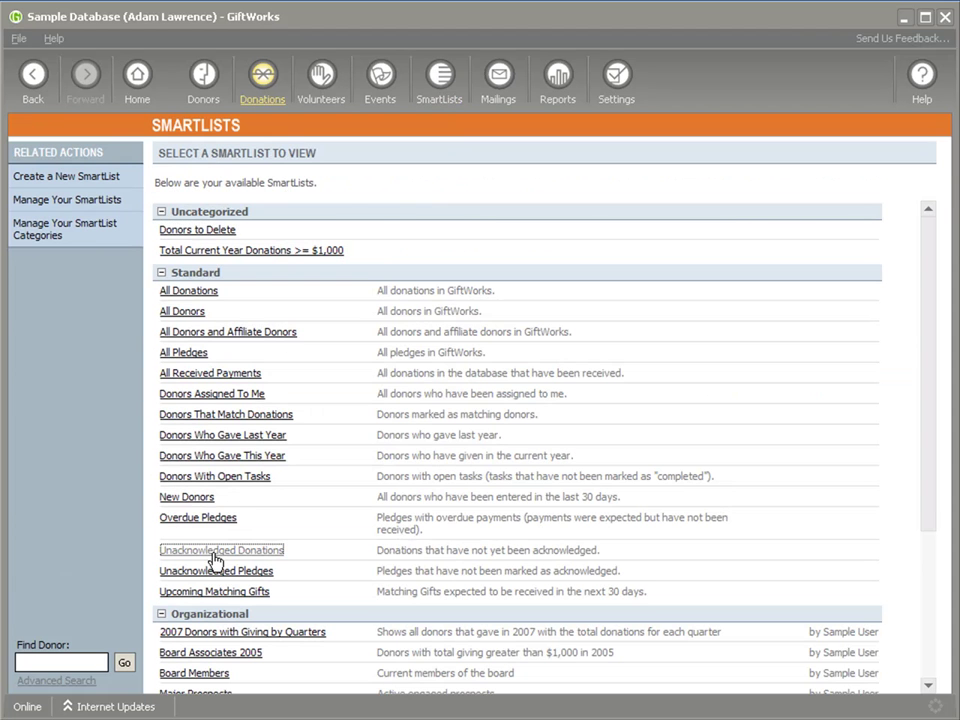
pyautogui.click(214, 551)
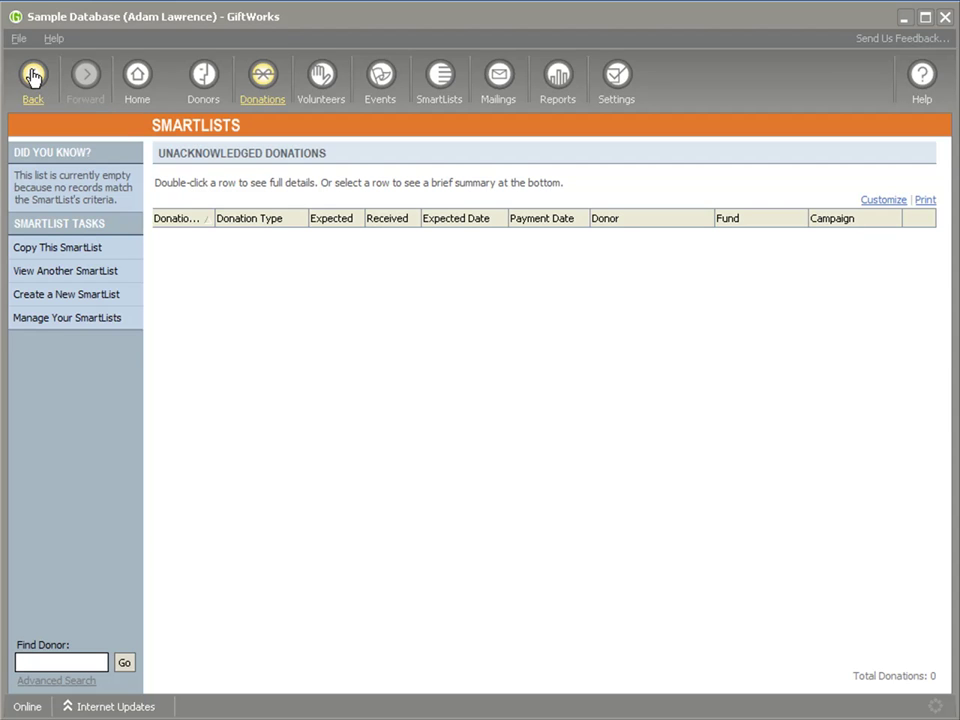
pyautogui.click(33, 77)
# Choose the Donors to Delete SmartList on the Delete SmartList Contents page.
pyautogui.click(613, 98)
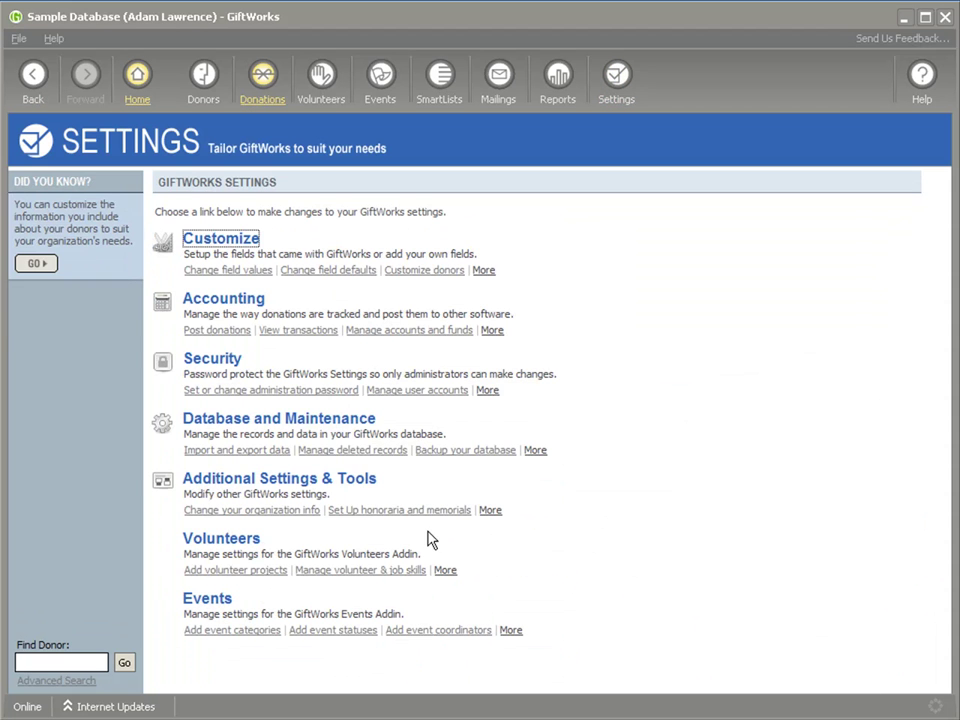
pyautogui.click(340, 452)
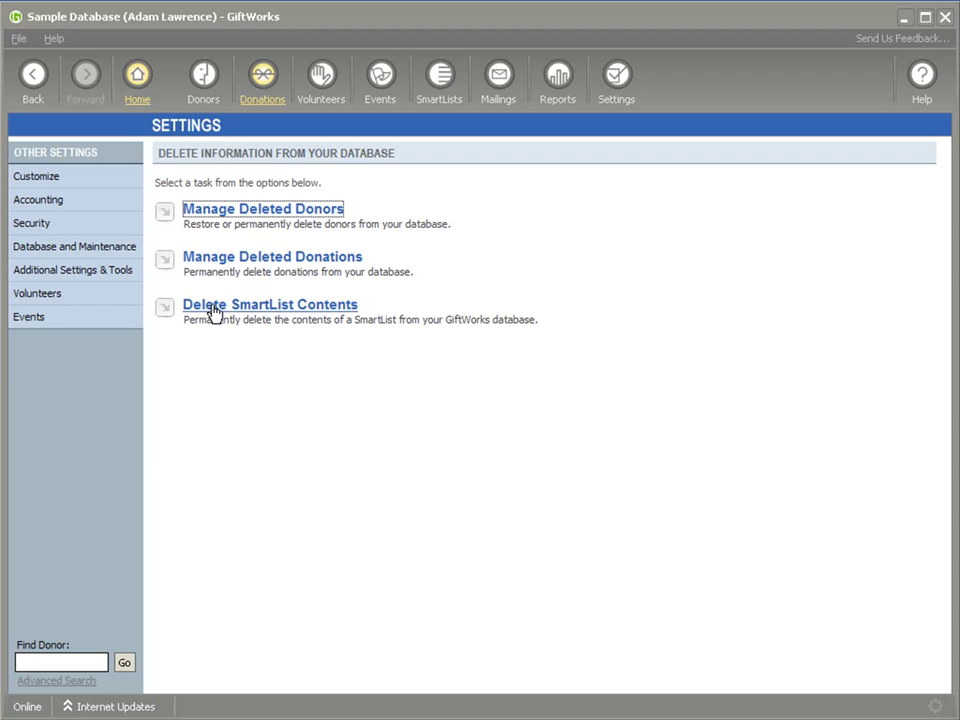
pyautogui.click(257, 305)
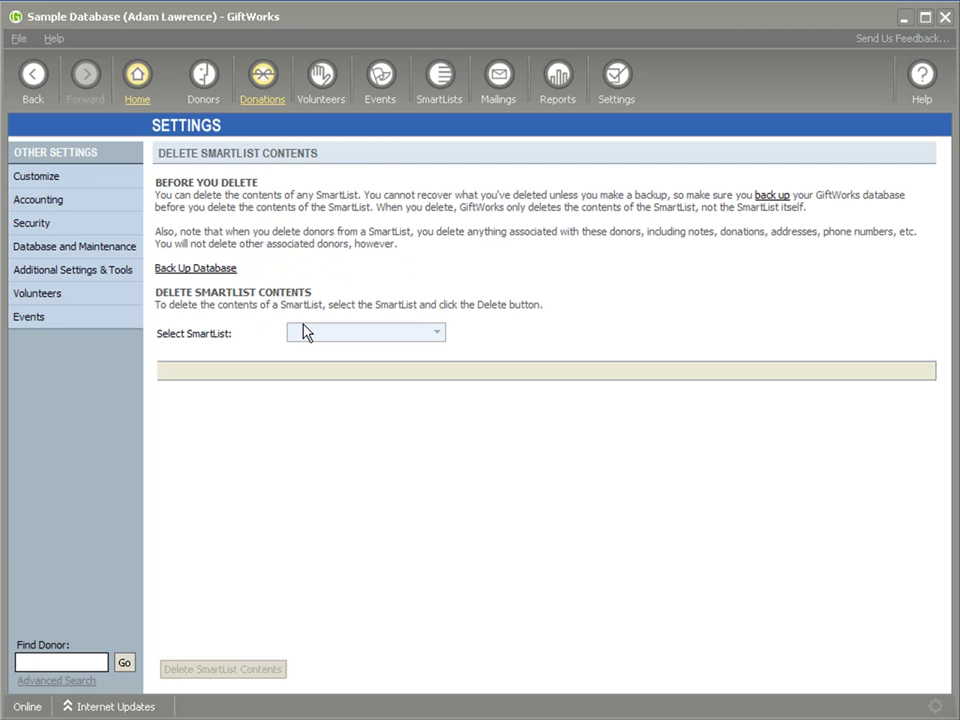
pyautogui.click(437, 335)
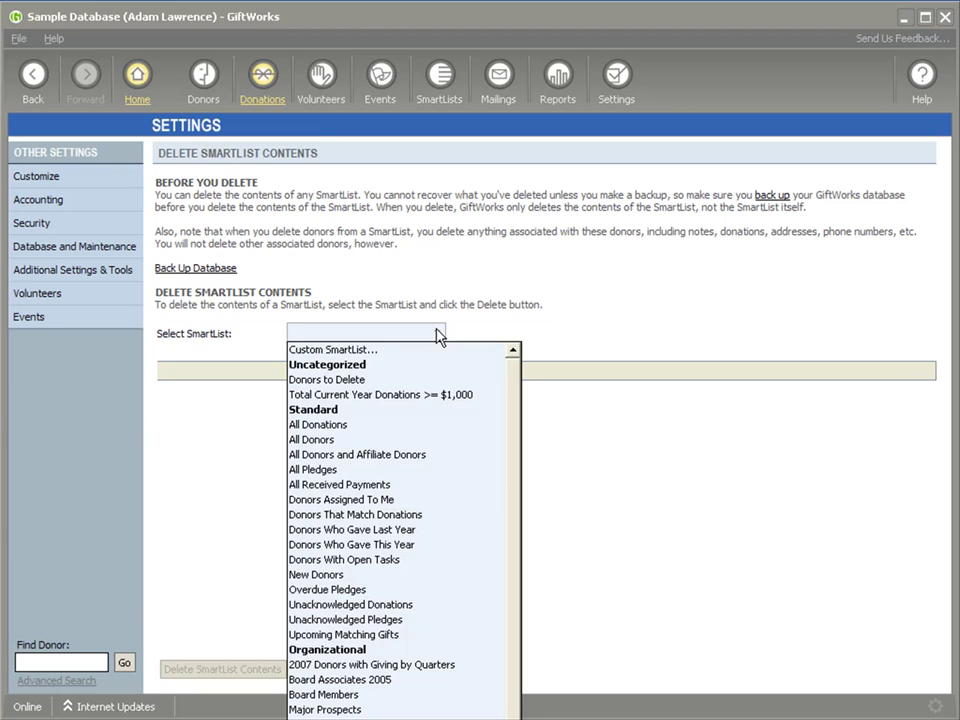
pyautogui.click(399, 379)
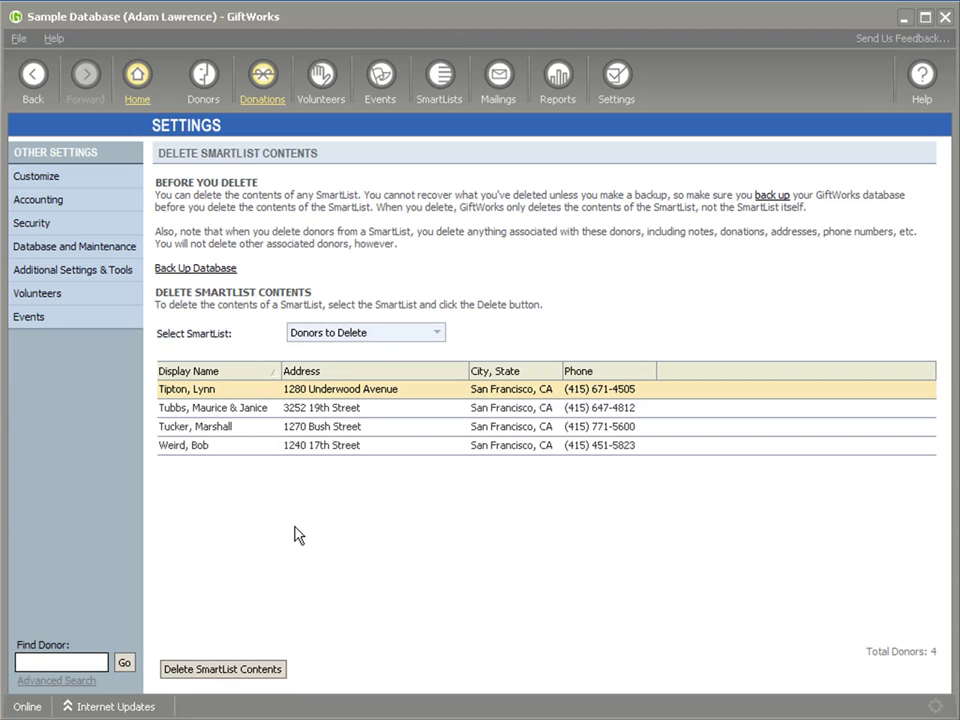
# Back up the database, overwriting the existing backup file.
pyautogui.click(205, 269)
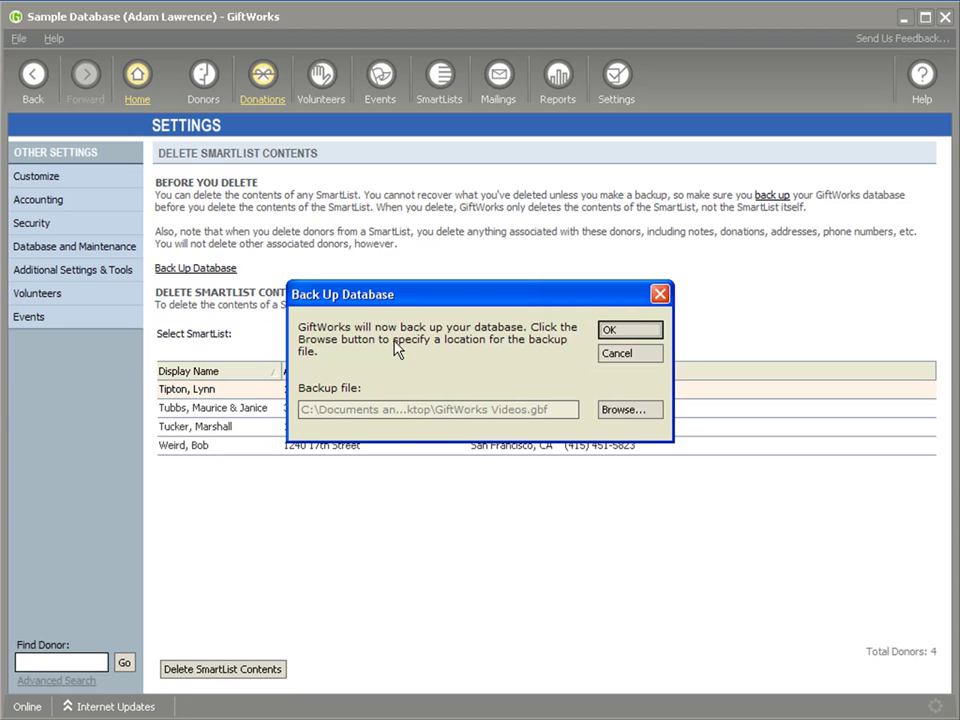
pyautogui.click(629, 330)
pyautogui.click(442, 428)
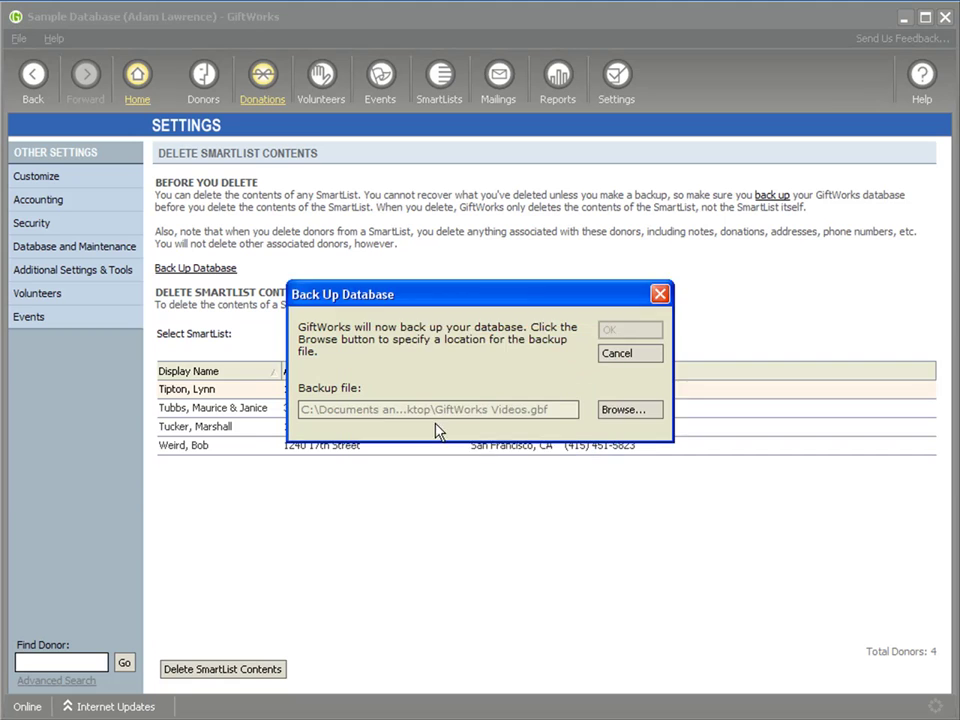
pyautogui.click(502, 428)
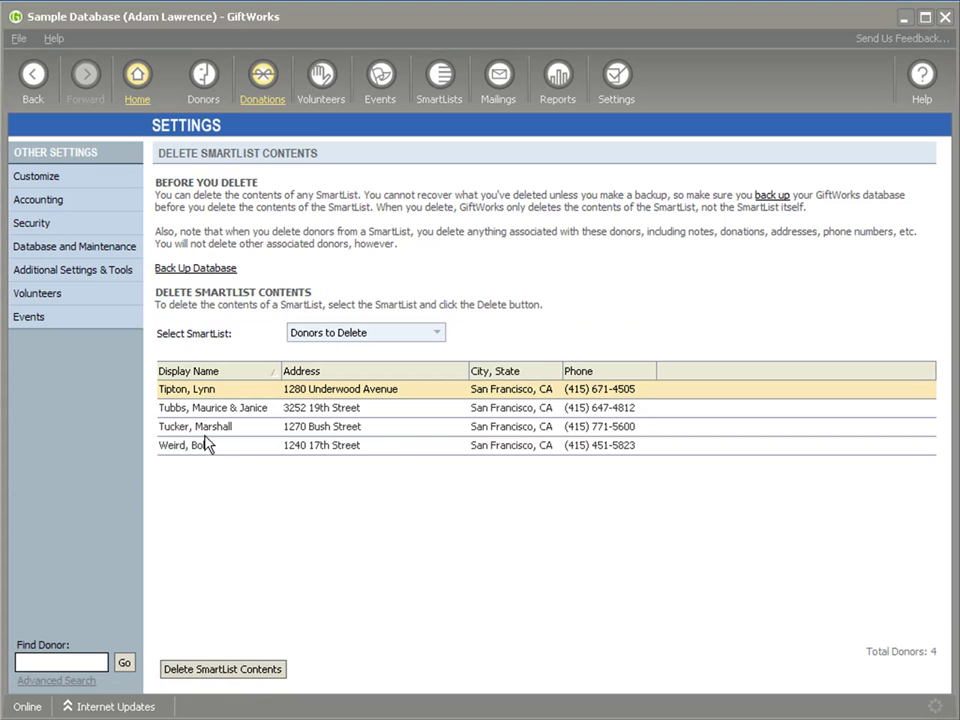
# Permanently delete the four donors in Donors to Delete, confirming twice.
pyautogui.click(217, 670)
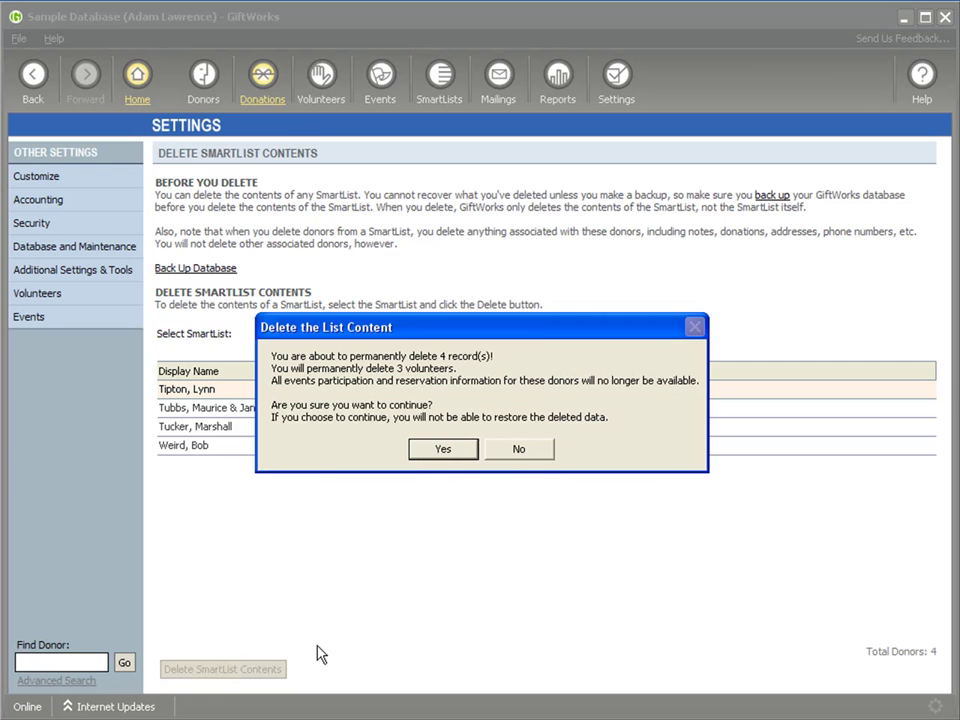
pyautogui.click(426, 455)
pyautogui.click(435, 452)
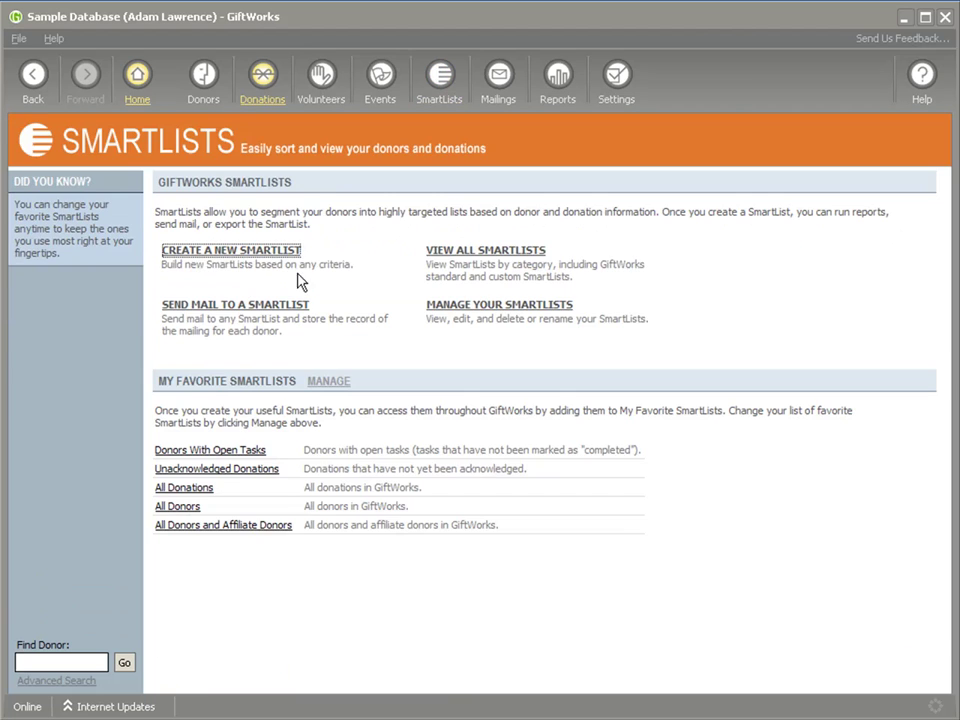
# Export the All Pledges SmartList to Microsoft Excel as data.xls, replacing the existing file.
pyautogui.click(438, 254)
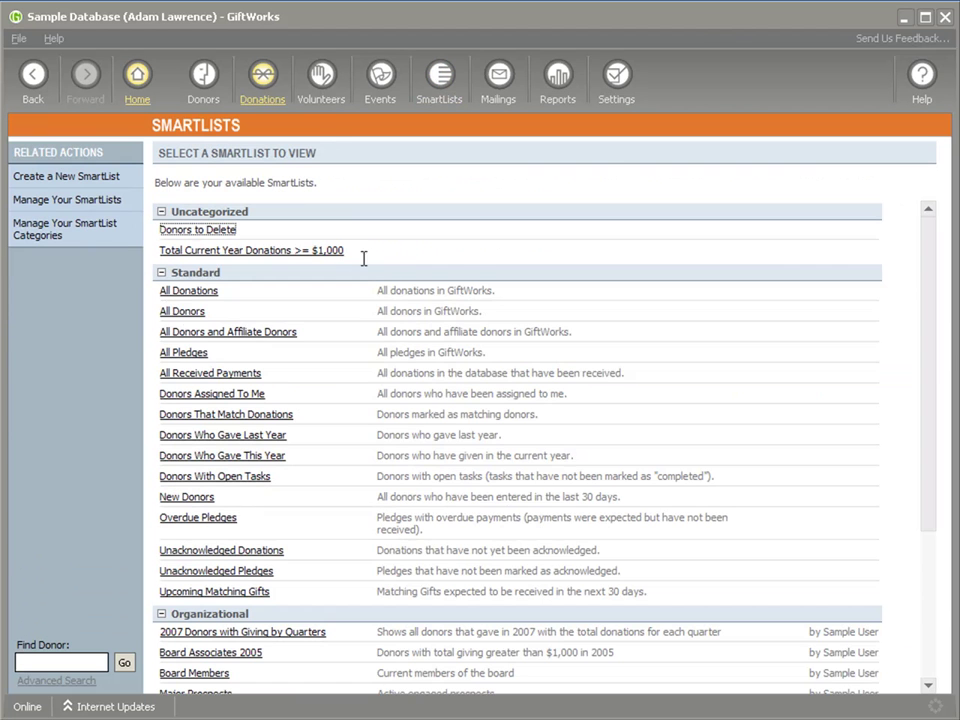
pyautogui.click(178, 354)
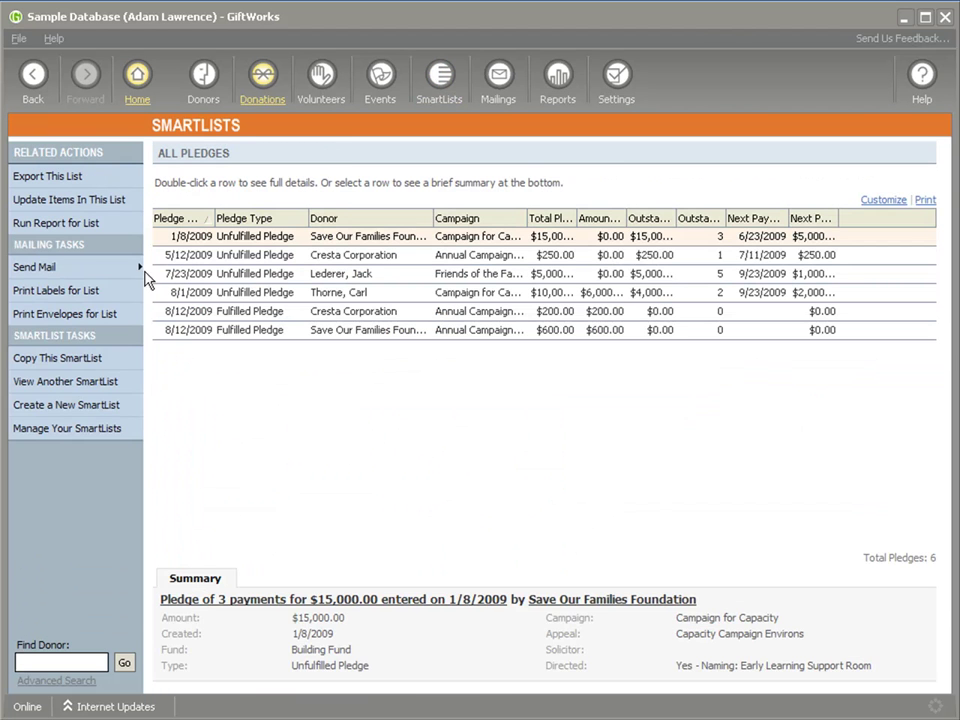
pyautogui.click(68, 178)
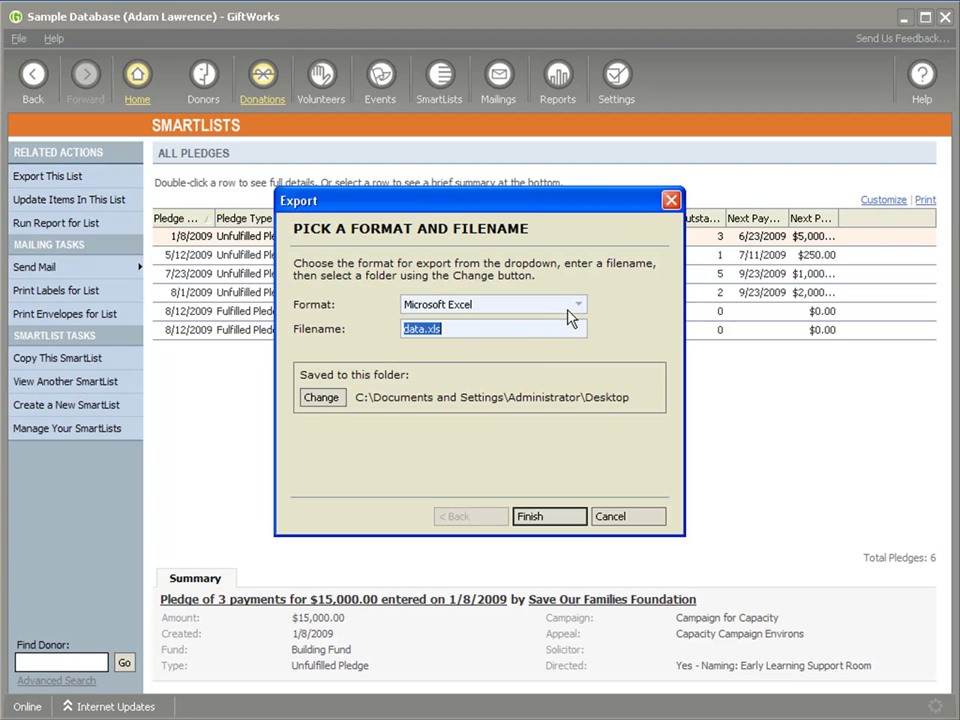
pyautogui.click(569, 305)
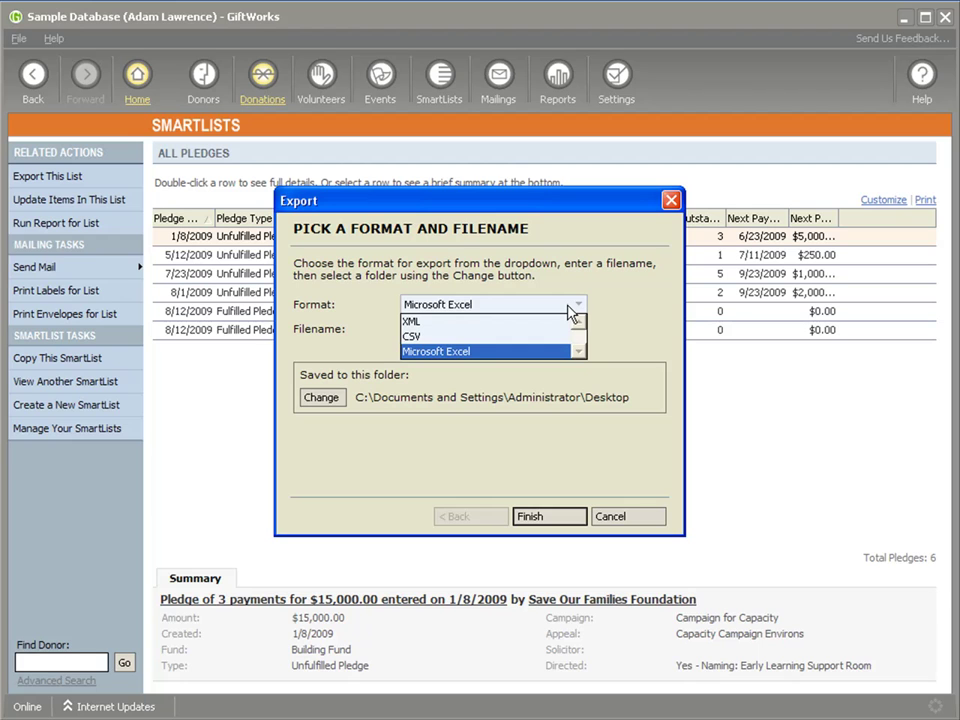
pyautogui.click(569, 311)
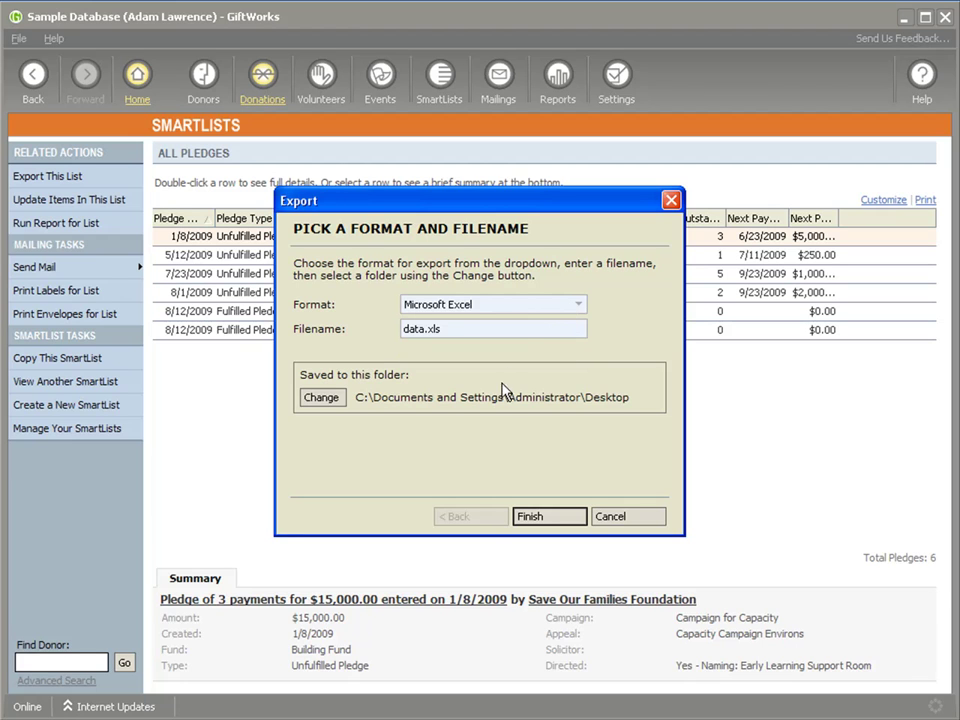
pyautogui.click(549, 517)
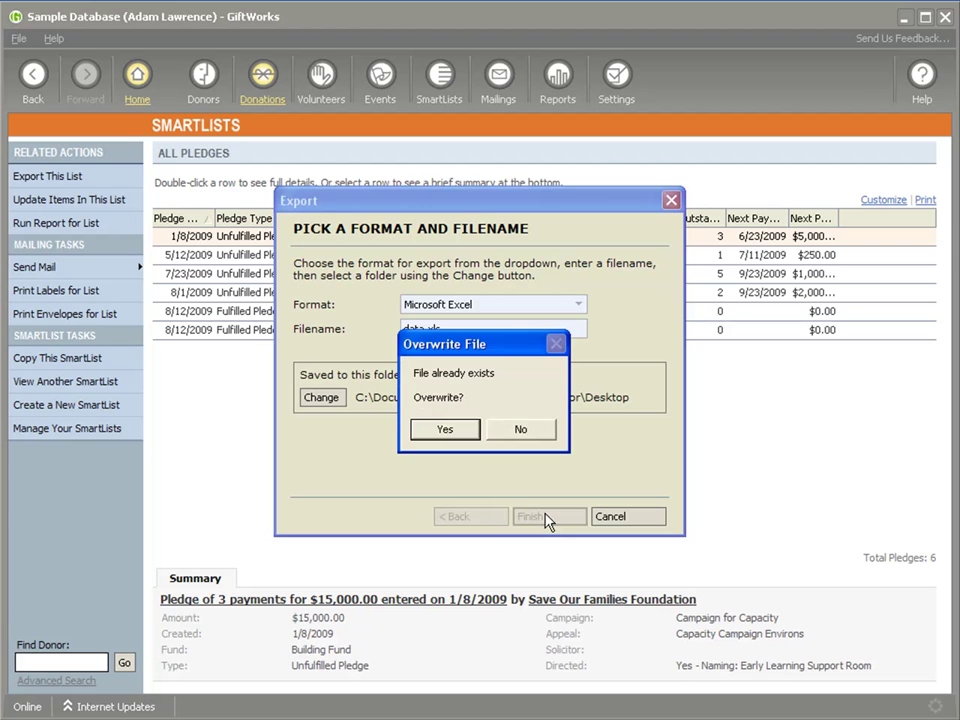
pyautogui.click(437, 430)
# Dismiss the export-successful notice and close the data.xls spreadsheet in Excel.
pyautogui.click(455, 430)
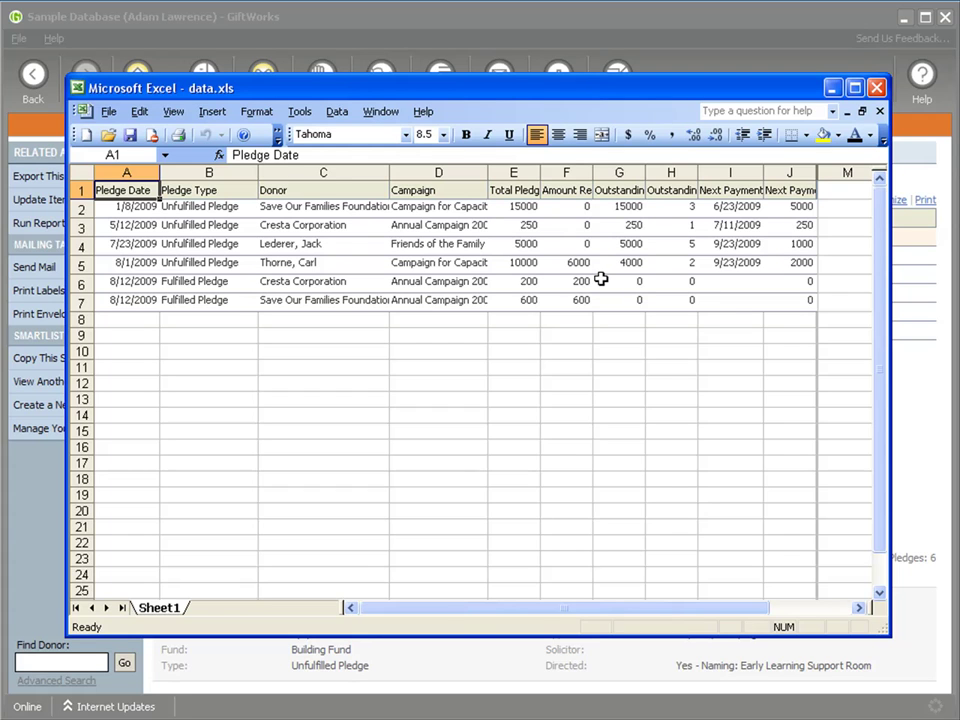
pyautogui.click(876, 88)
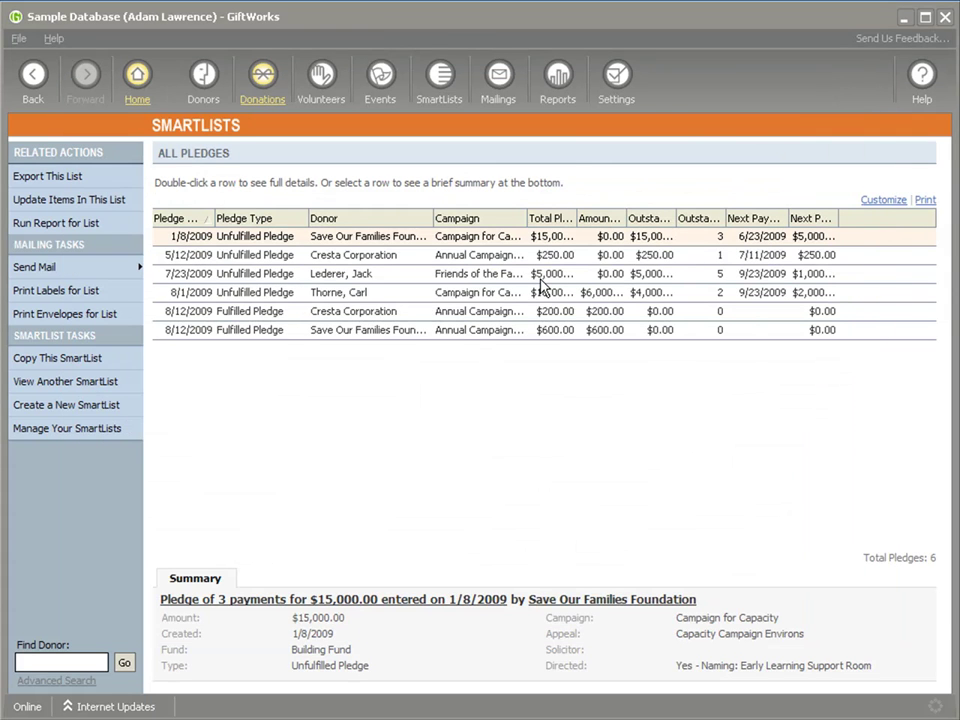